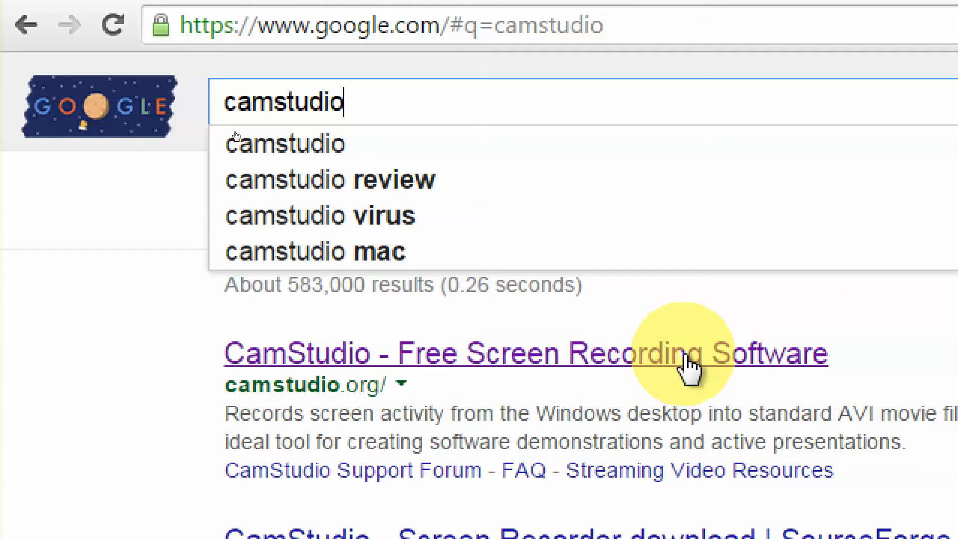
# - Open the first Google result for 'camstudio', 'CamStudio - Free Screen Recording Software'
pyautogui.moveTo(225, 386); pyautogui.dragTo(381, 385)
pyautogui.click(165, 389)
pyautogui.click(306, 350)
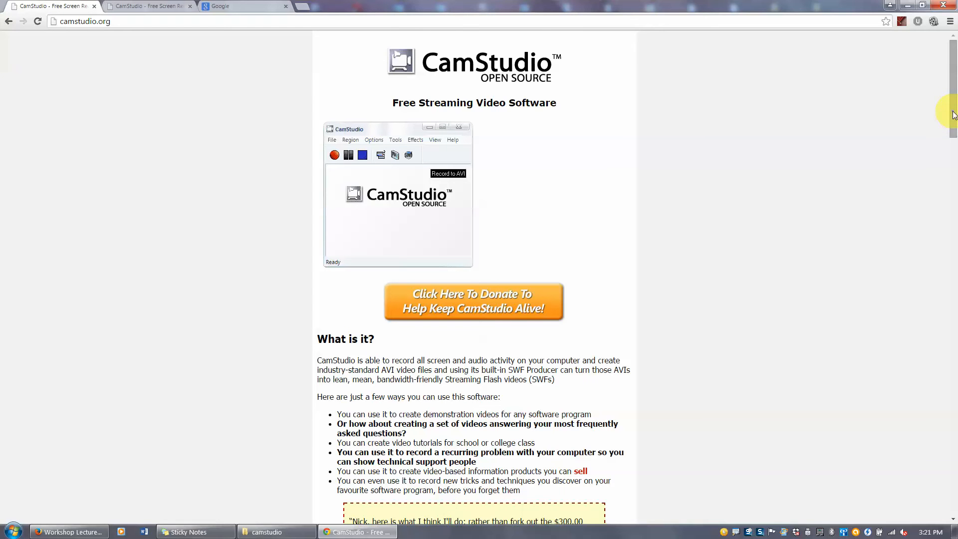
# - Scroll to the download section and download the CamStudio 2.7 zip
pyautogui.moveTo(952, 115); pyautogui.dragTo(953, 283)
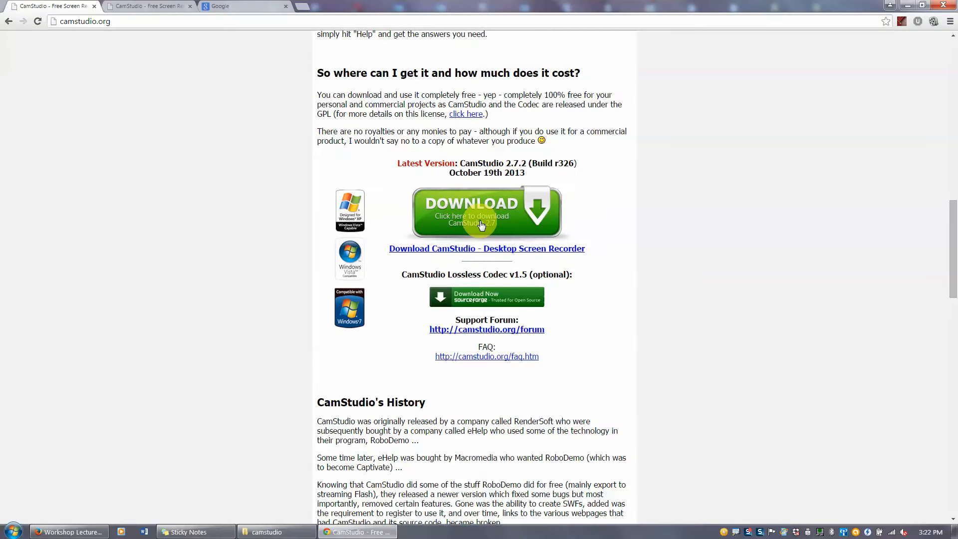
pyautogui.click(480, 224)
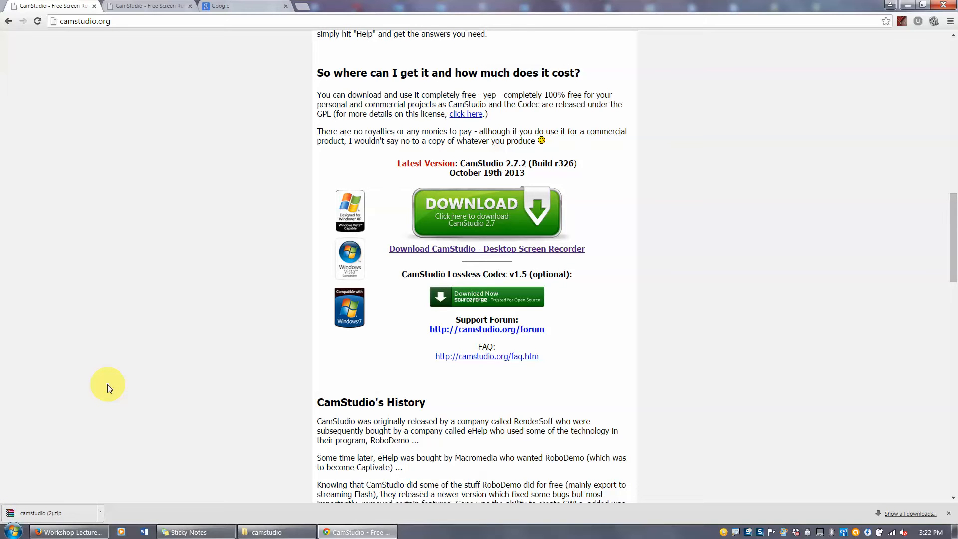
# - Check that camstudio.zip is in the camstudio folder in Explorer
pyautogui.click(262, 531)
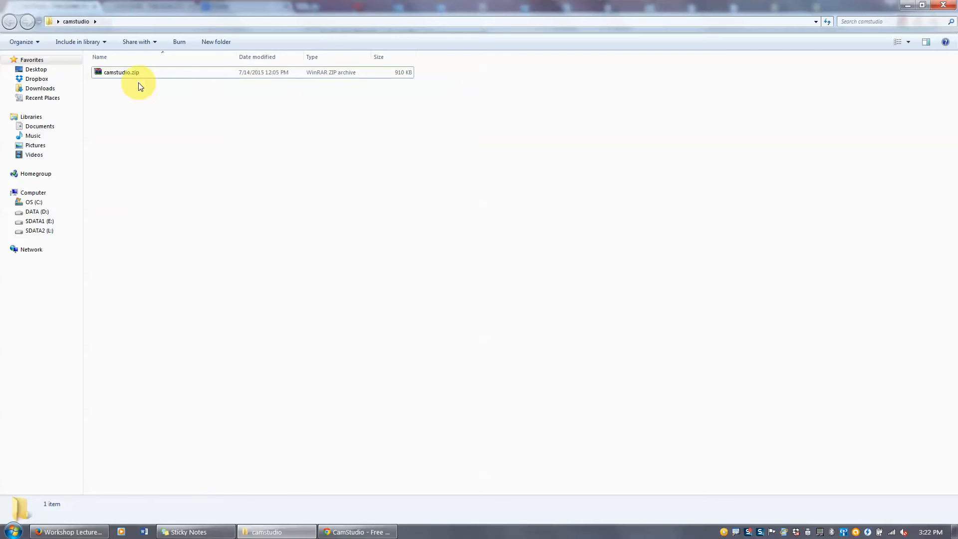
pyautogui.click(129, 75)
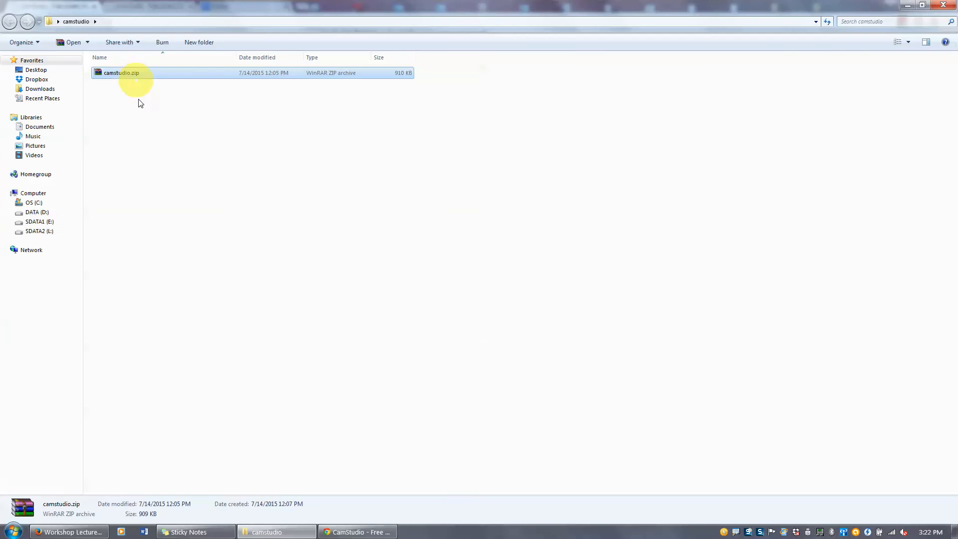
pyautogui.click(185, 149)
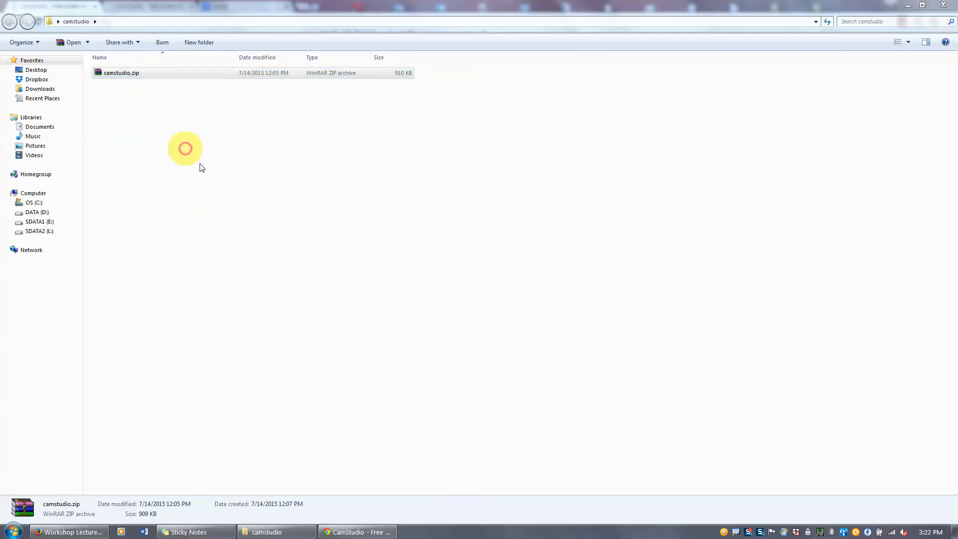
# - Return to the browser and switch to the Google tab
pyautogui.click(72, 534)
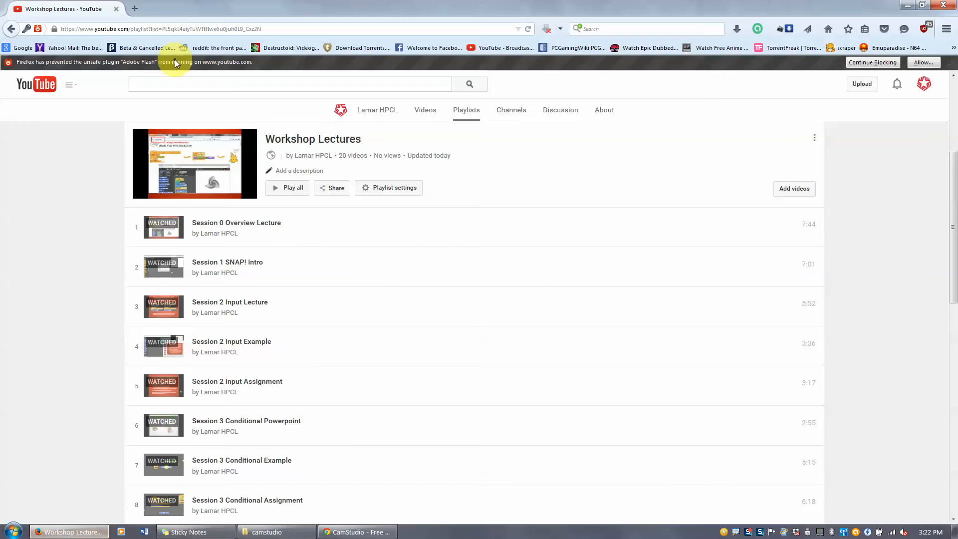
pyautogui.click(351, 531)
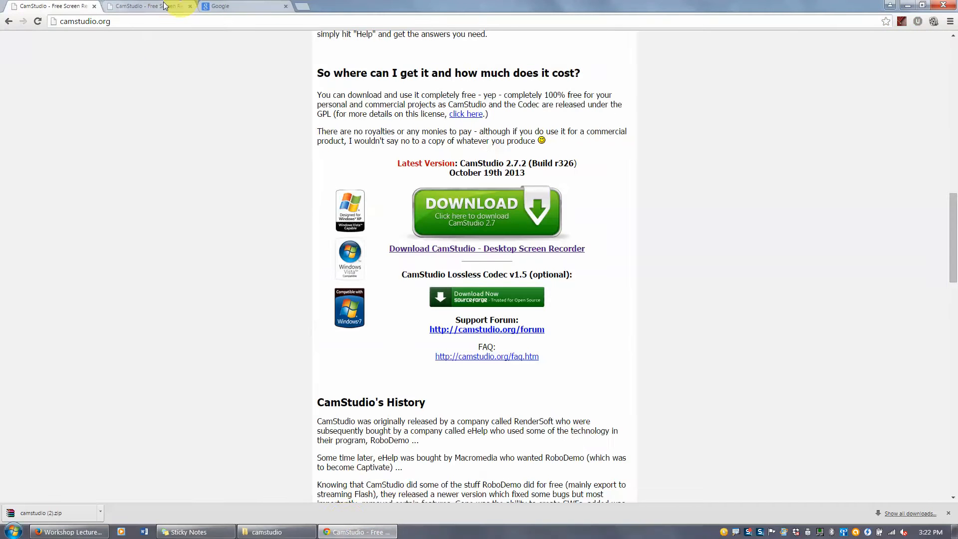
pyautogui.click(214, 6)
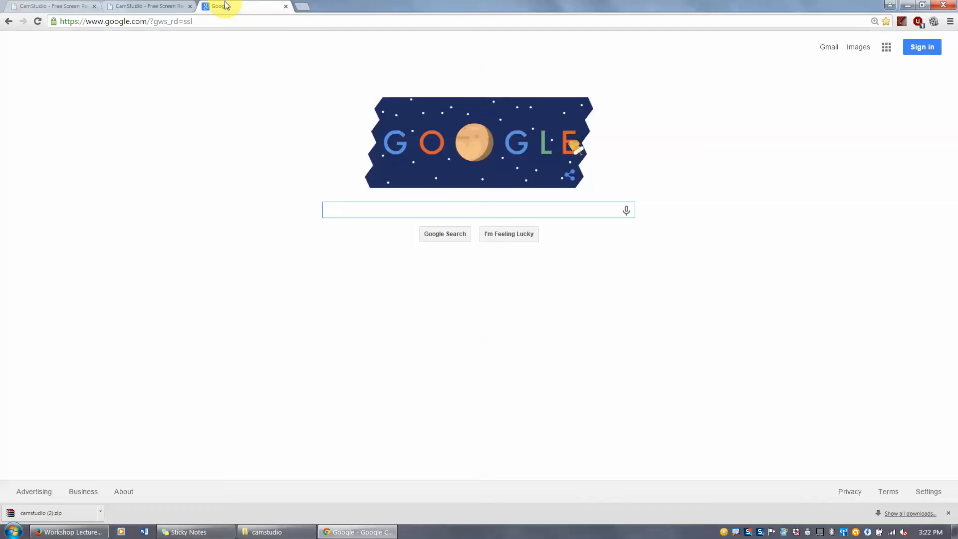
# - Search Google for 'winrar', then replace the query with the '7zip' suggestion
pyautogui.write('winrar')
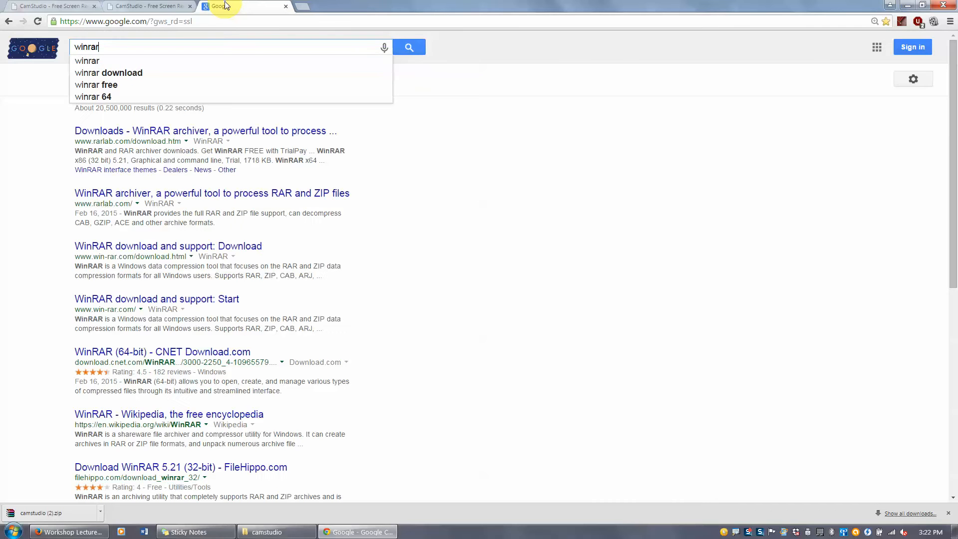
pyautogui.press('Return')
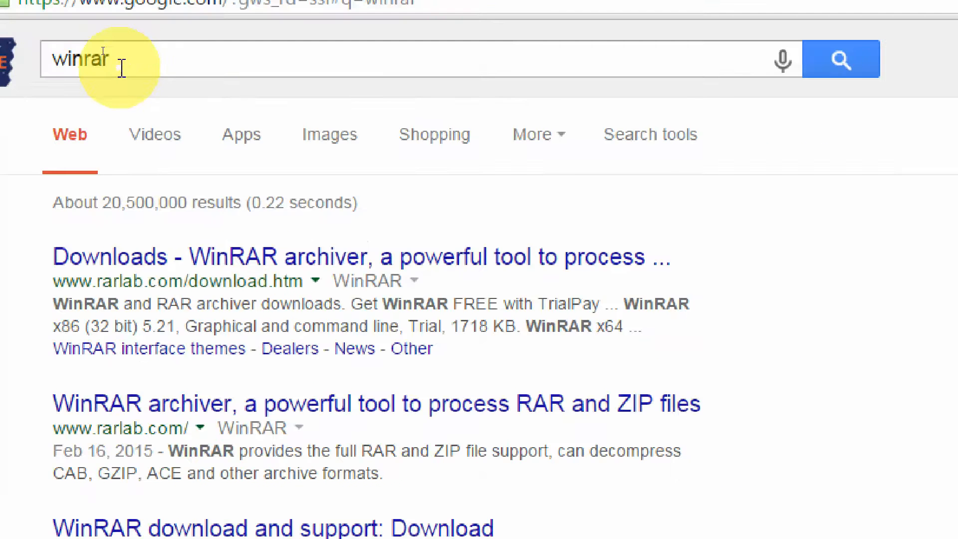
pyautogui.moveTo(110, 60); pyautogui.dragTo(83, 62)
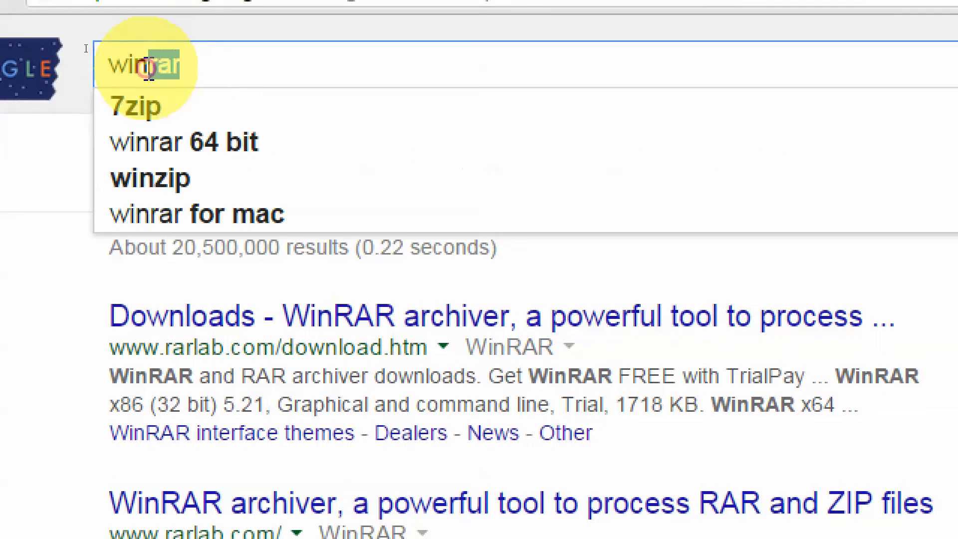
pyautogui.moveTo(148, 68); pyautogui.dragTo(89, 71)
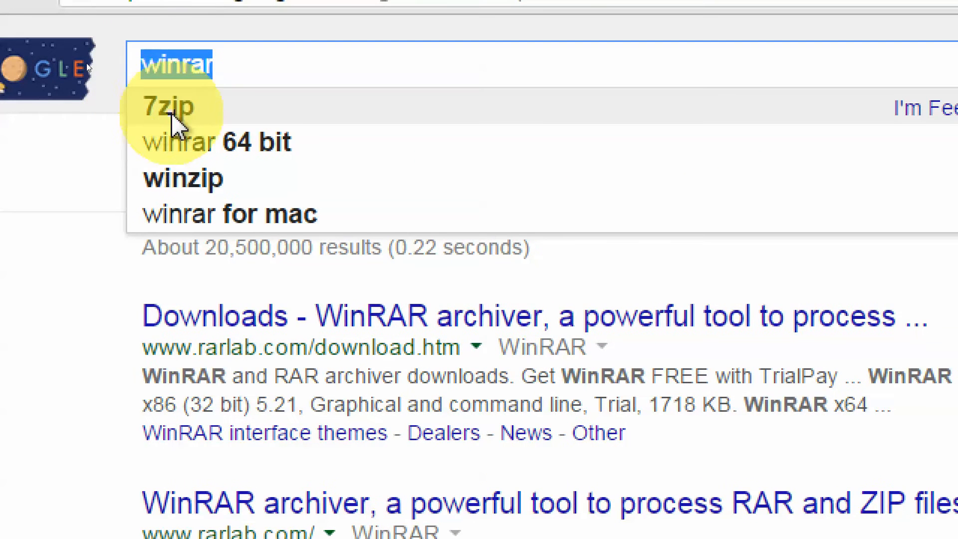
pyautogui.click(178, 112)
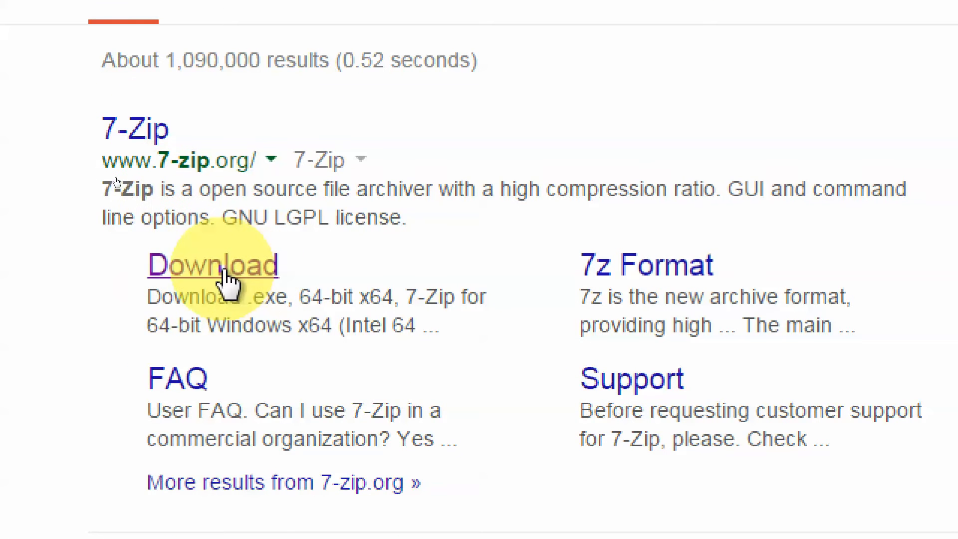
# - Open 7-zip.org's Download page and download the 64-bit x64 15.05 beta installer
pyautogui.click(141, 130)
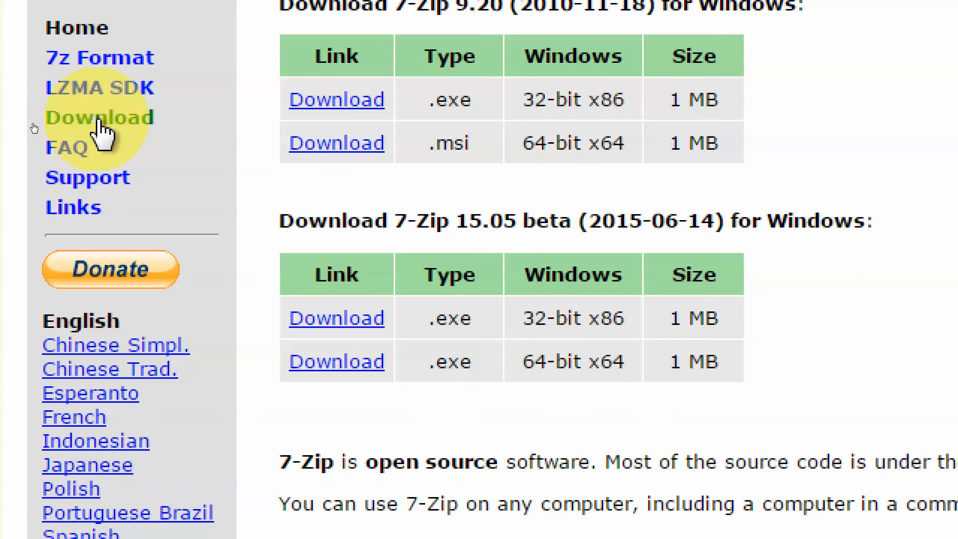
pyautogui.click(98, 121)
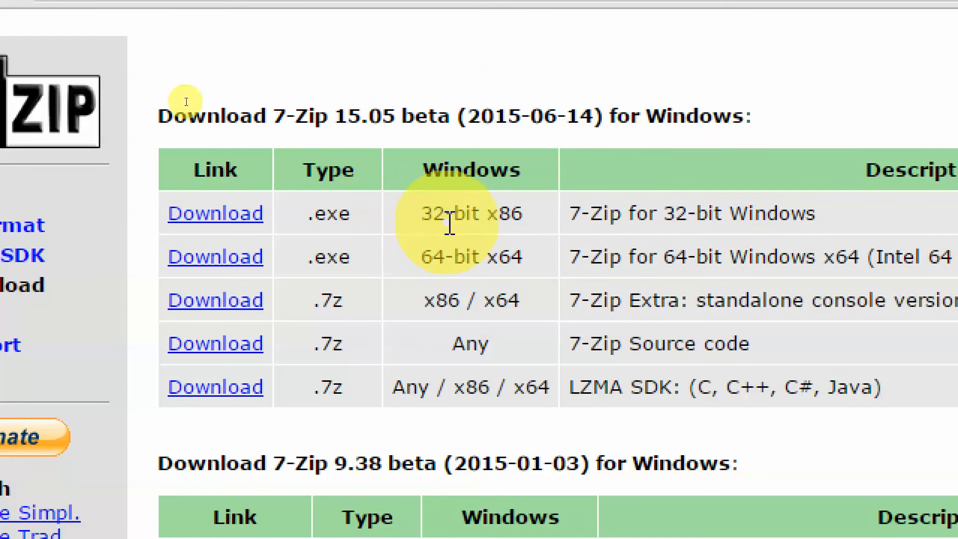
pyautogui.moveTo(165, 214); pyautogui.dragTo(539, 217)
pyautogui.click(525, 261)
pyautogui.moveTo(525, 262); pyautogui.dragTo(442, 263)
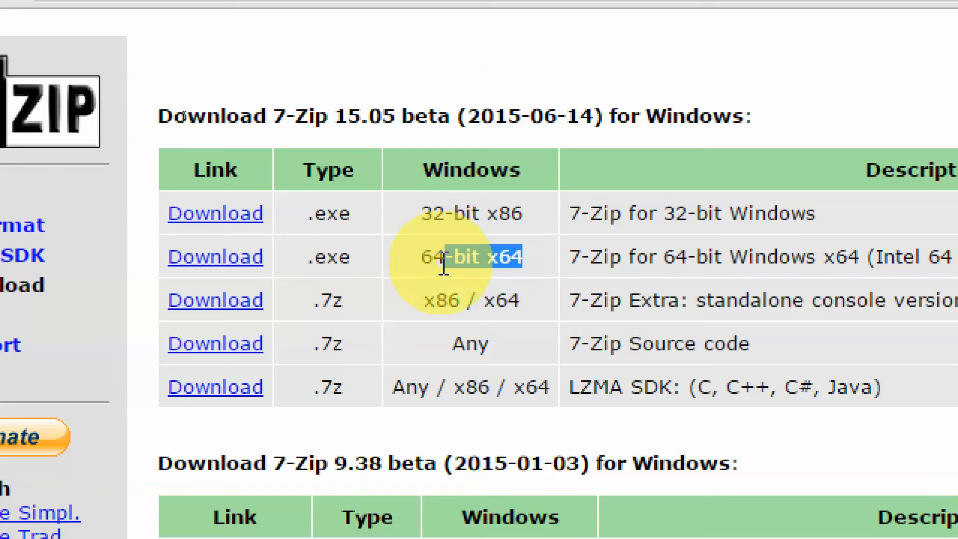
pyautogui.click(443, 264)
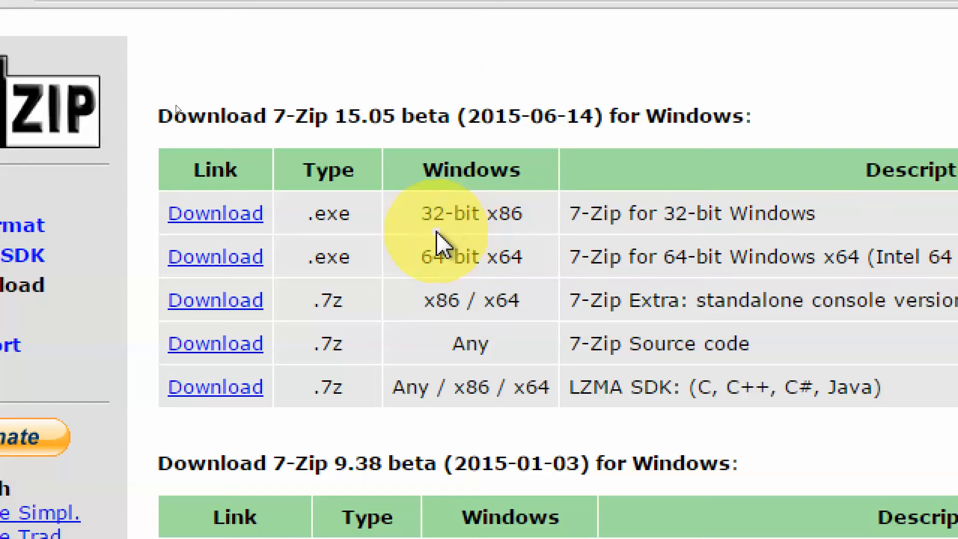
pyautogui.click(226, 258)
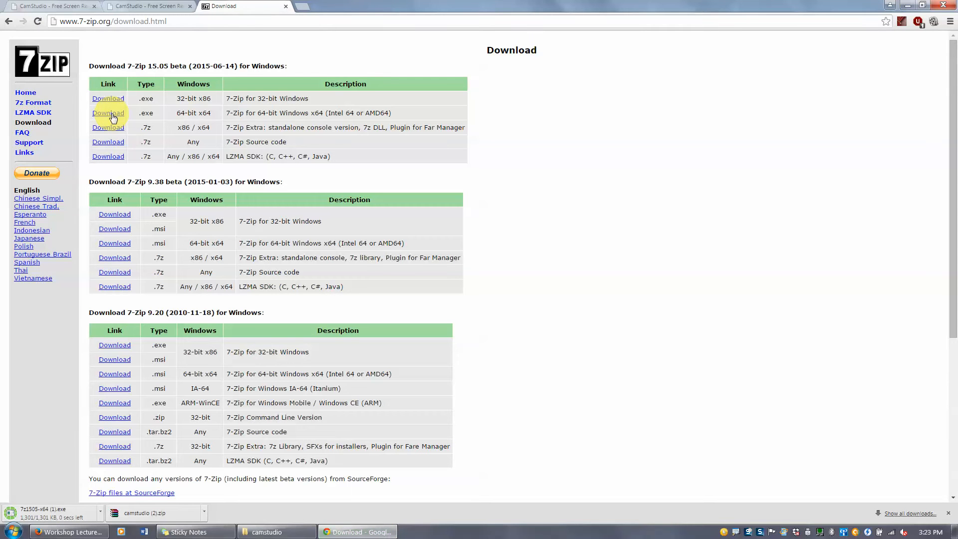
# - Download the 64-bit installer a second time and check its download options
pyautogui.click(113, 118)
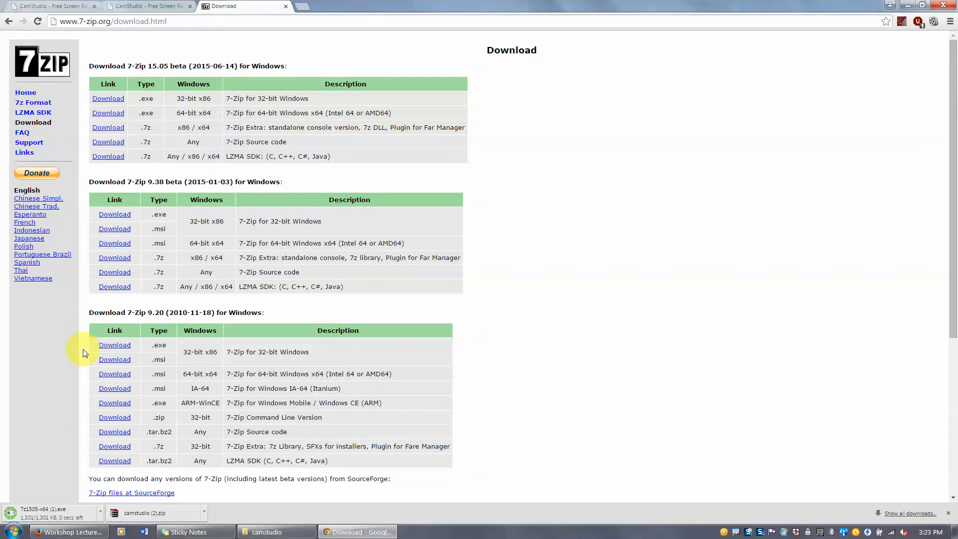
pyautogui.click(102, 516)
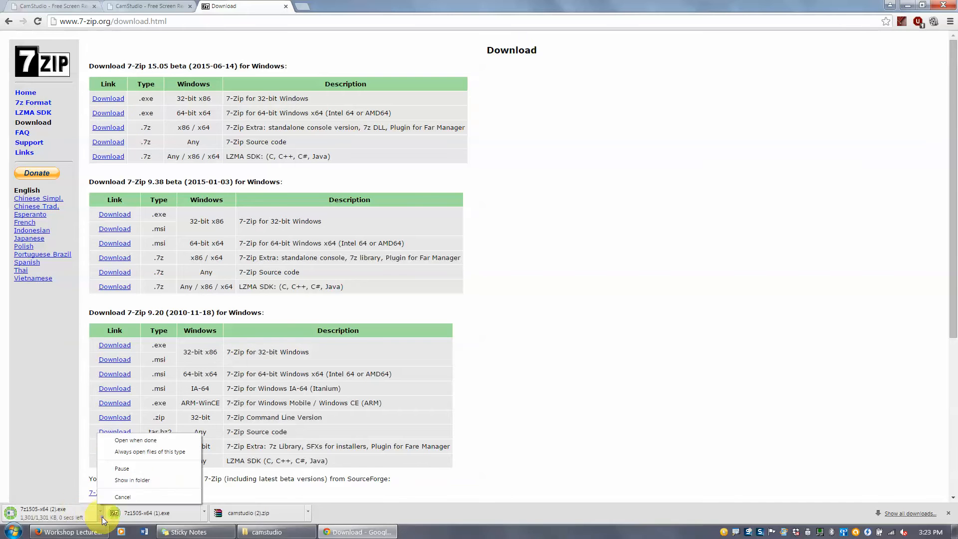
pyautogui.click(120, 495)
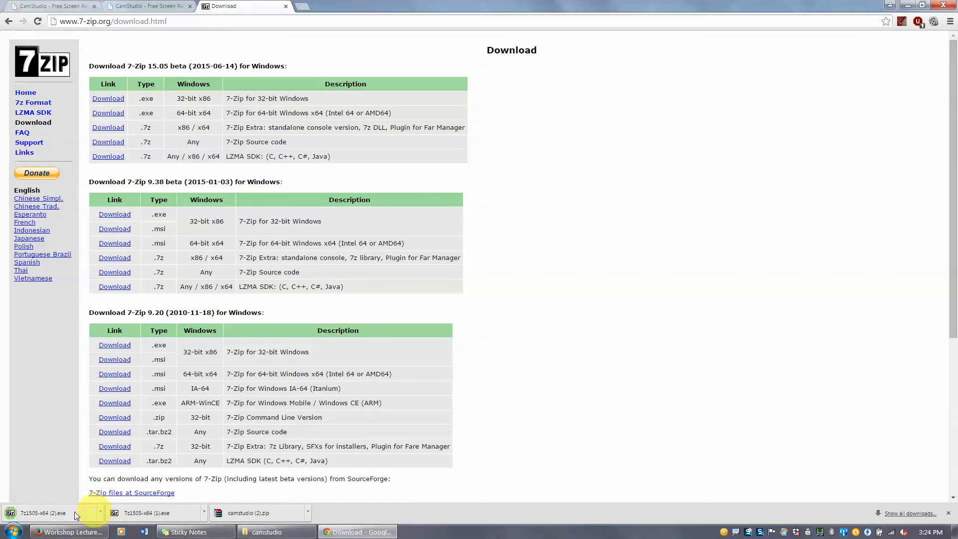
# - Run 7z1505-x64 (1).exe past the security warning, then cancel 7-Zip Setup
pyautogui.click(112, 511)
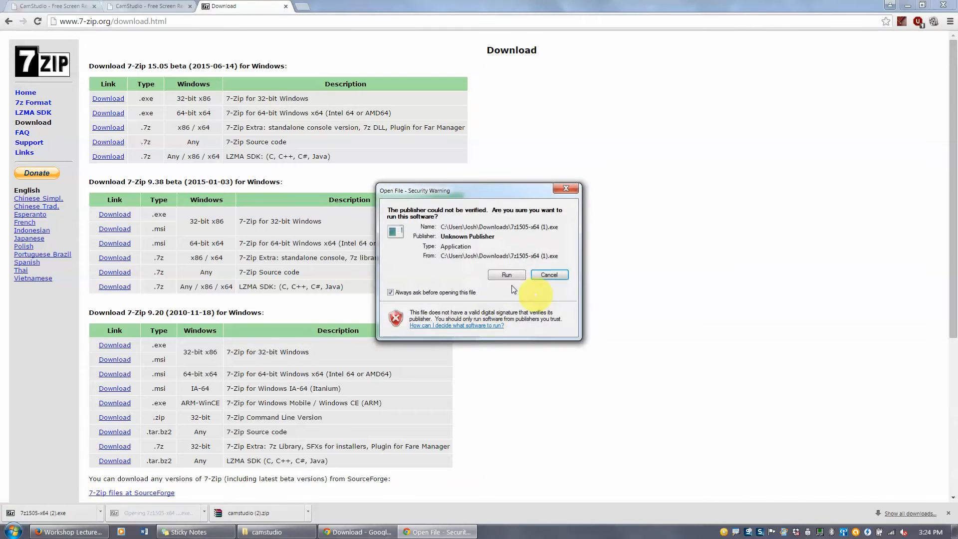
pyautogui.click(497, 282)
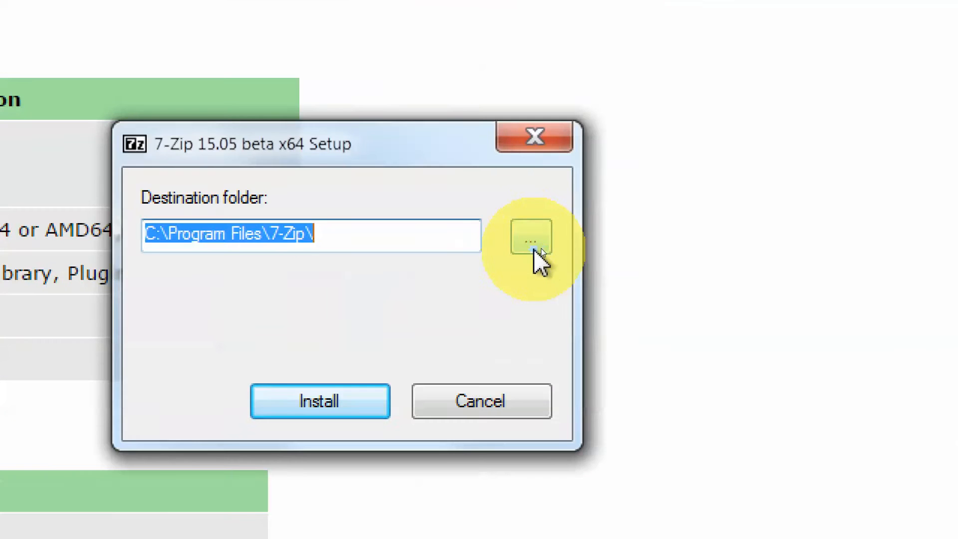
pyautogui.click(540, 247)
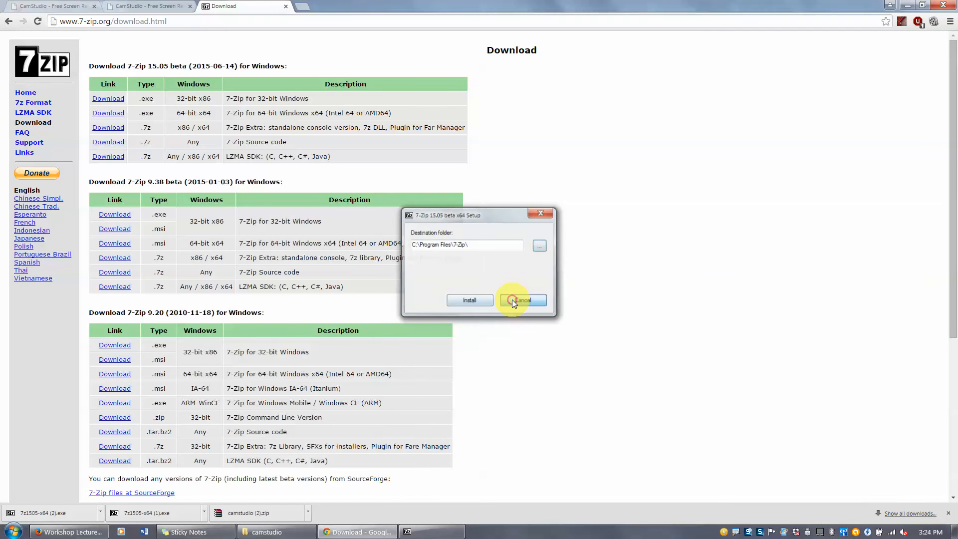
pyautogui.click(512, 299)
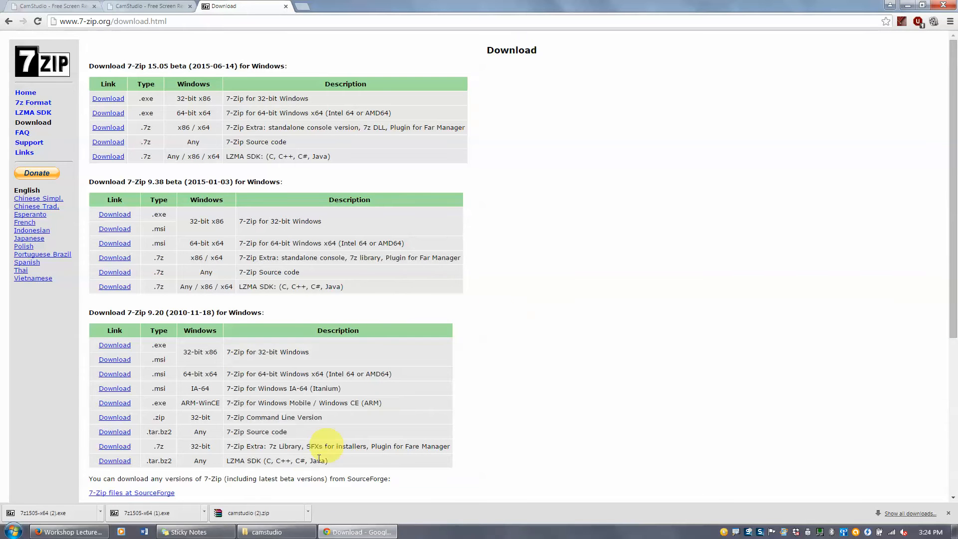
pyautogui.click(280, 531)
# - Deselect camstudio.zip and show the folder's files as large icons
pyautogui.click(125, 207)
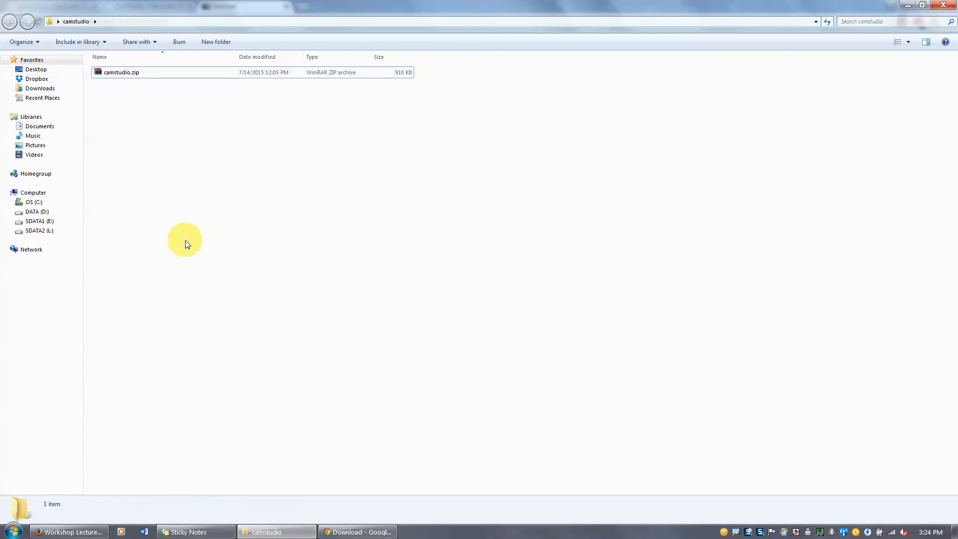
pyautogui.click(897, 42)
pyautogui.click(896, 41)
pyautogui.click(896, 42)
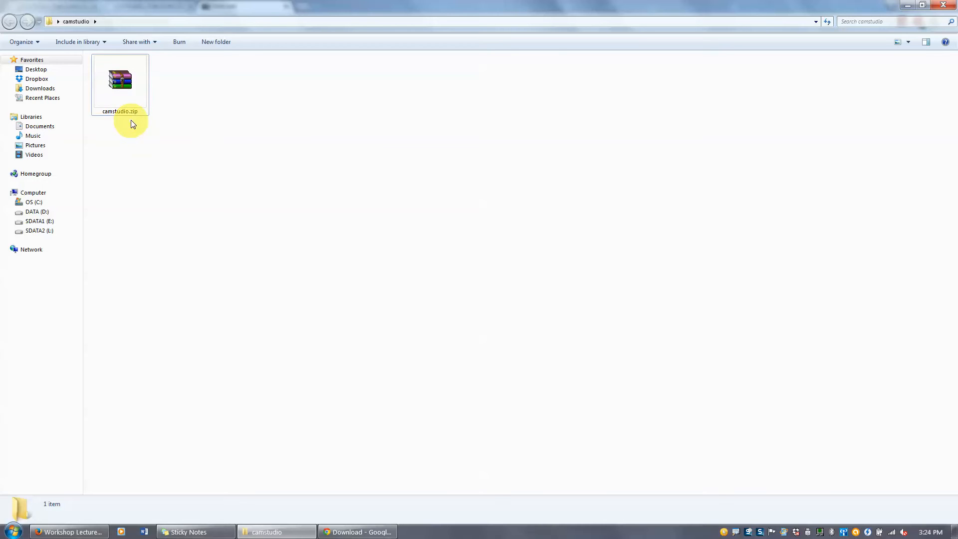
# - Open camstudio.zip's context menu and bring up its 7-Zip submenu
pyautogui.rightClick(120, 91)
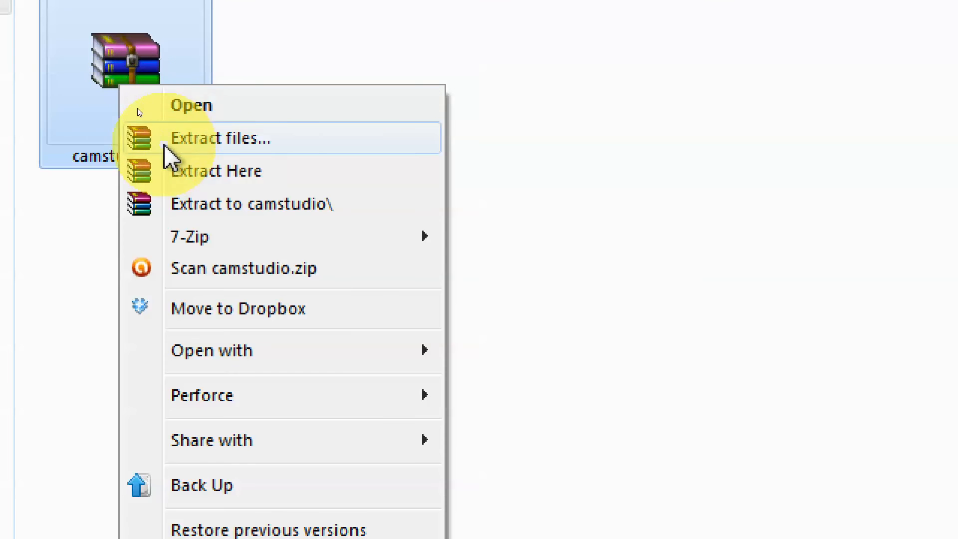
pyautogui.click(205, 139)
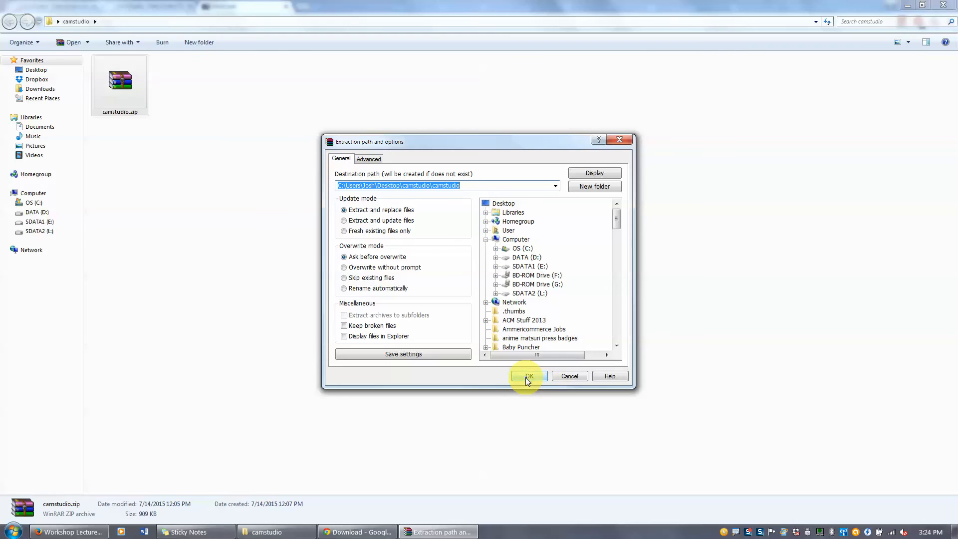
pyautogui.click(526, 377)
pyautogui.rightClick(121, 97)
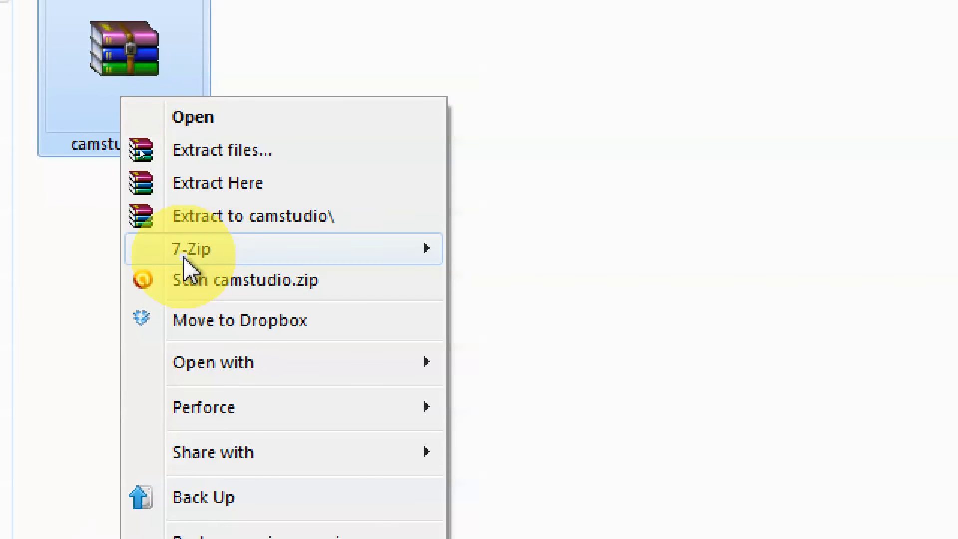
pyautogui.moveTo(193, 257)
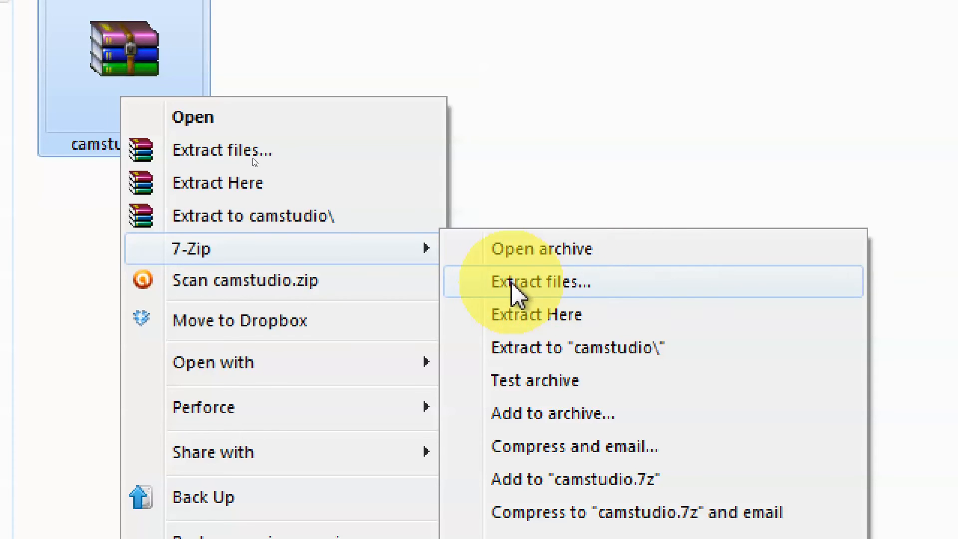
# - Open 7-Zip's Extract files settings and browse destinations, keeping the default path
pyautogui.click(561, 282)
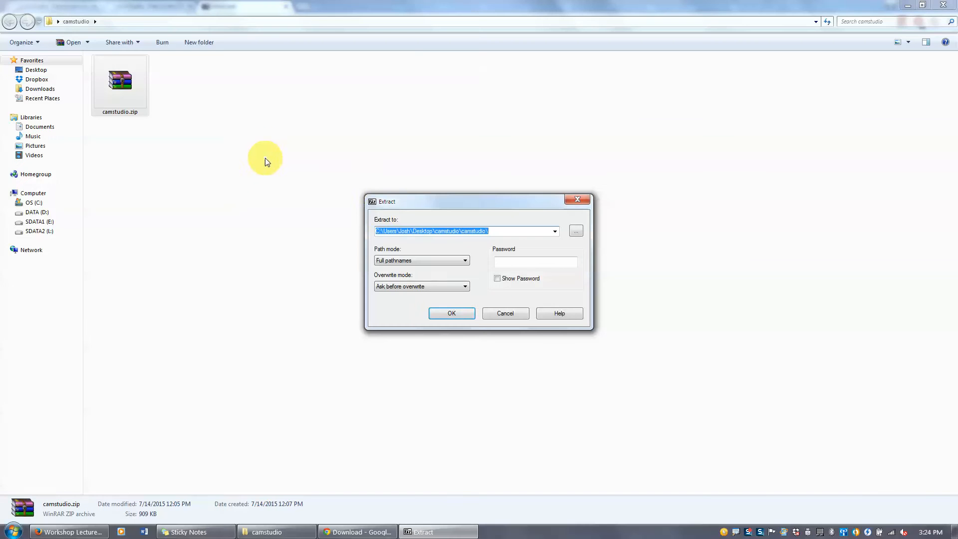
pyautogui.click(575, 233)
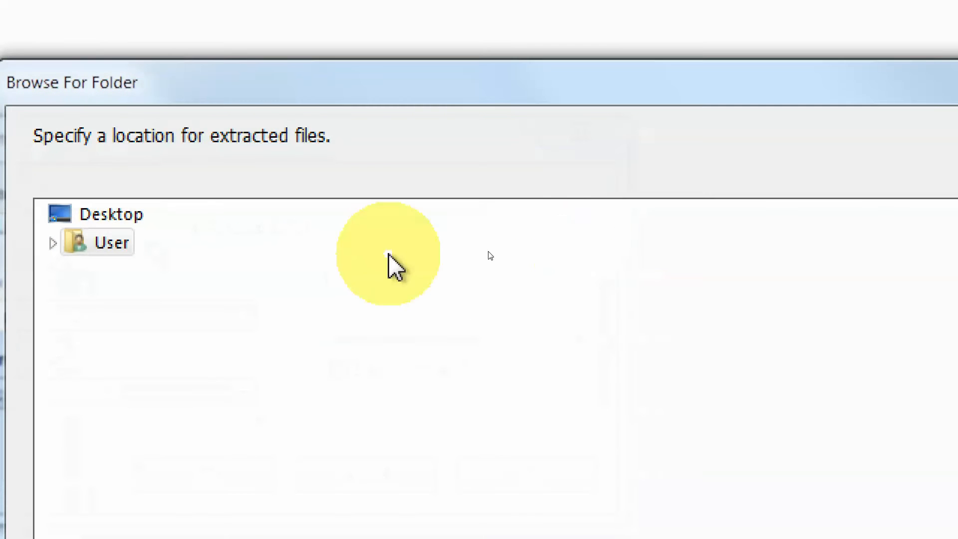
pyautogui.click(85, 215)
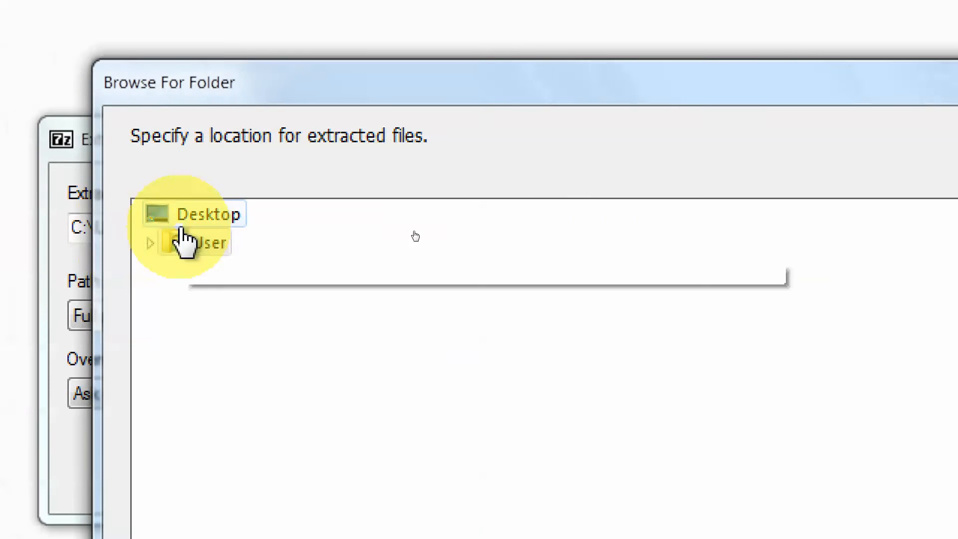
pyautogui.click(146, 242)
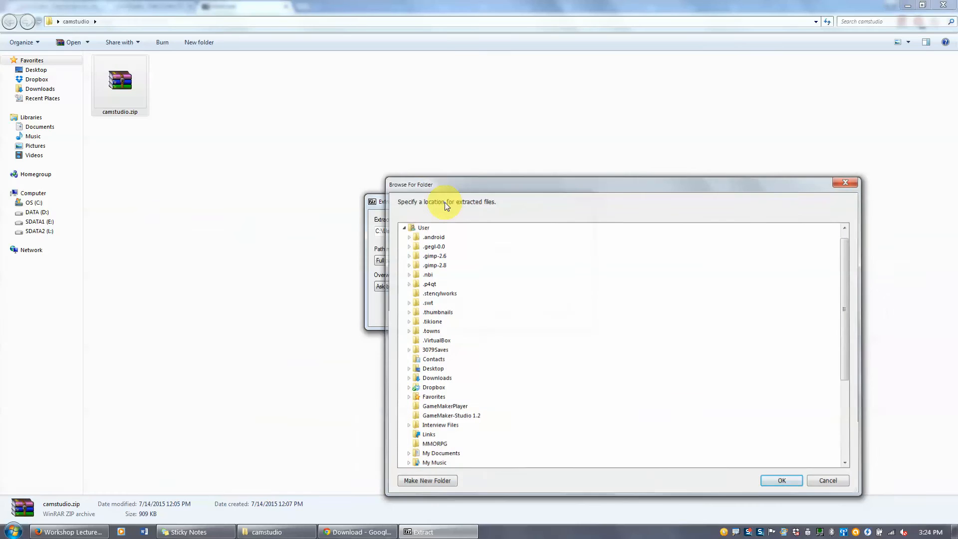
pyautogui.press('Escape')
pyautogui.doubleClick(394, 231)
pyautogui.click(200, 159)
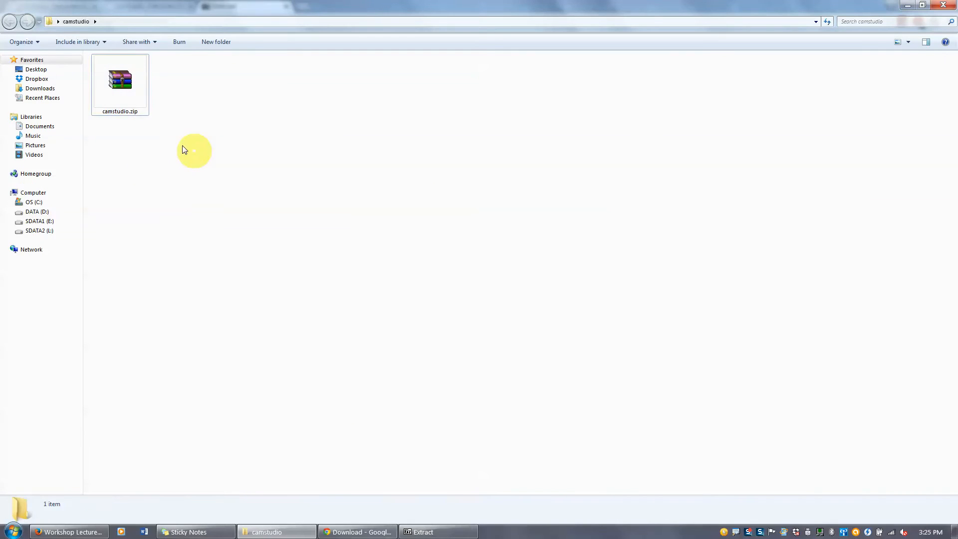
# - Extract the archive into the camstudio folder and open that new folder
pyautogui.click(438, 532)
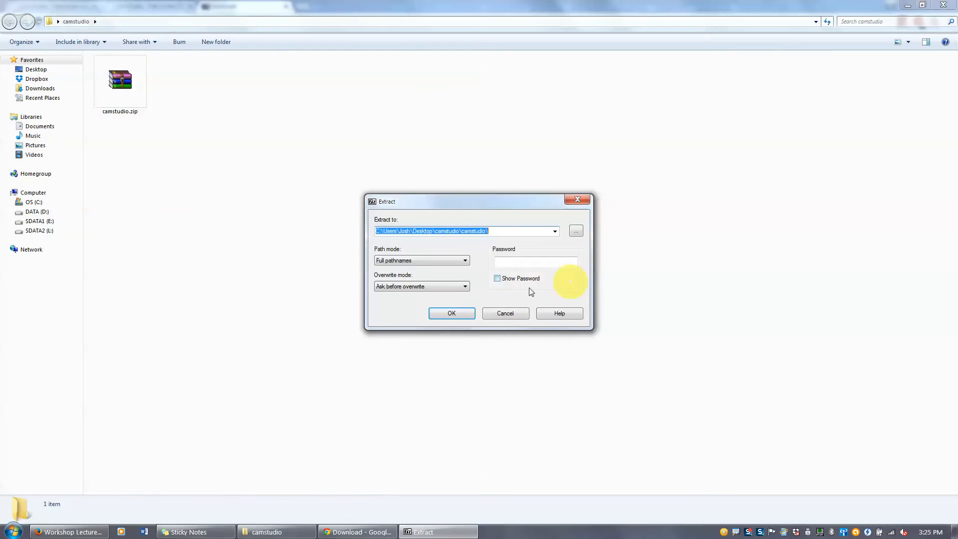
pyautogui.click(451, 315)
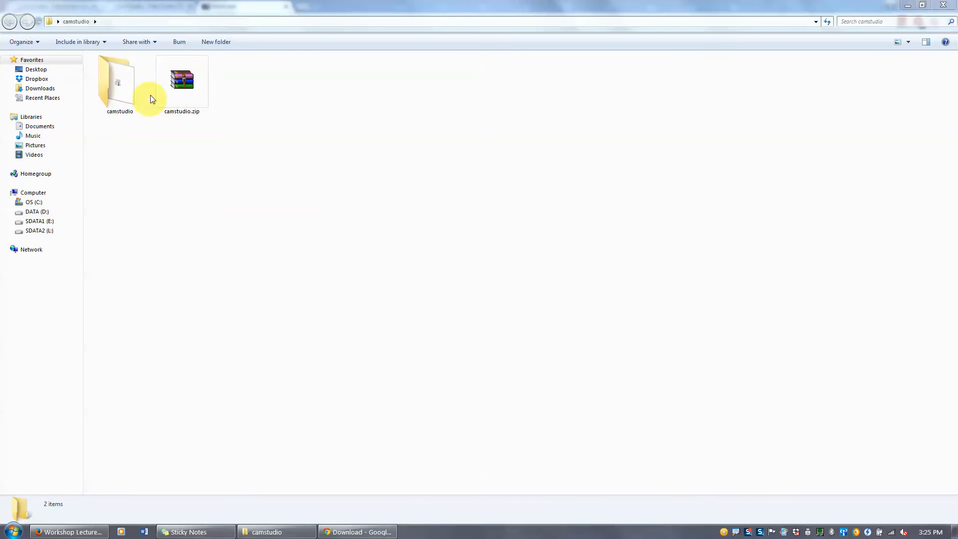
pyautogui.doubleClick(133, 91)
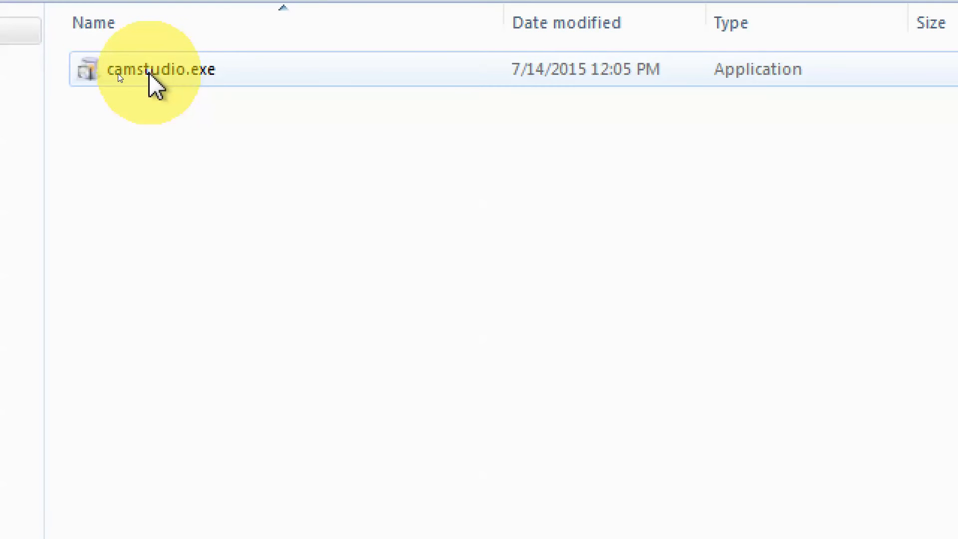
# - Run the camstudio.exe setup, accept the license, and Skip All bundled offers
pyautogui.click(149, 72)
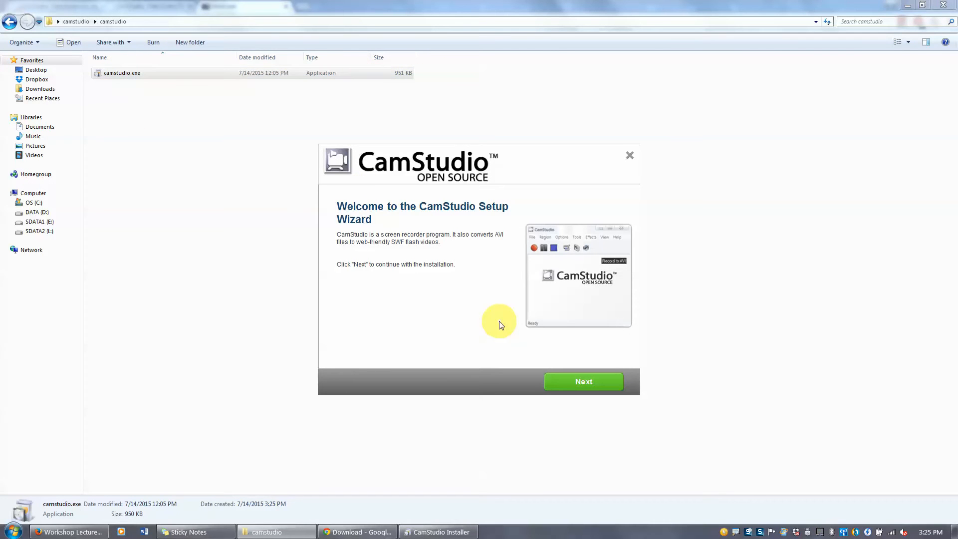
pyautogui.click(589, 384)
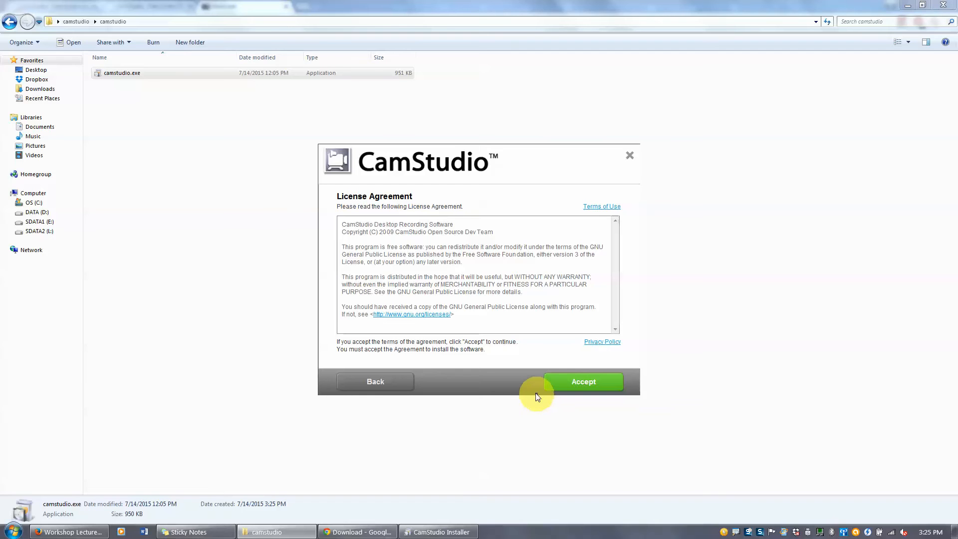
pyautogui.click(578, 384)
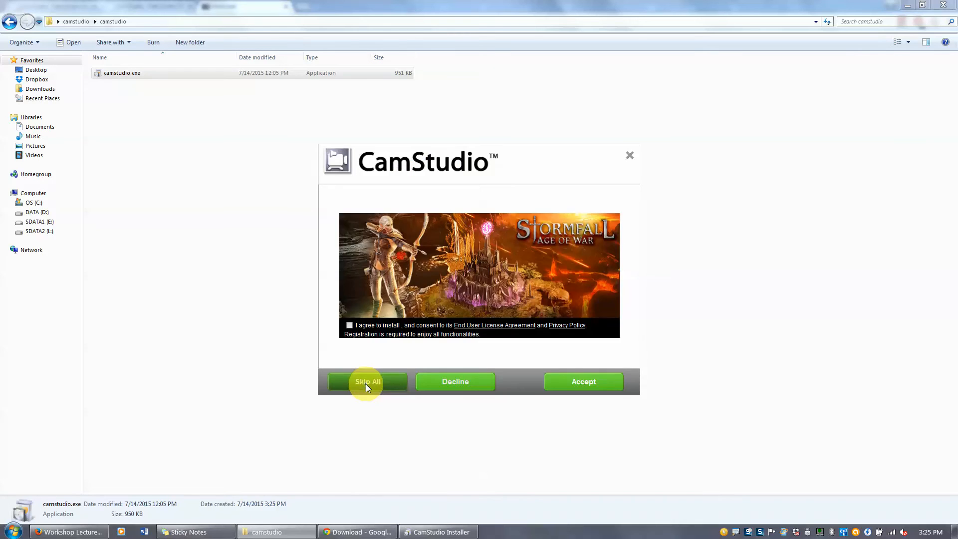
pyautogui.click(366, 384)
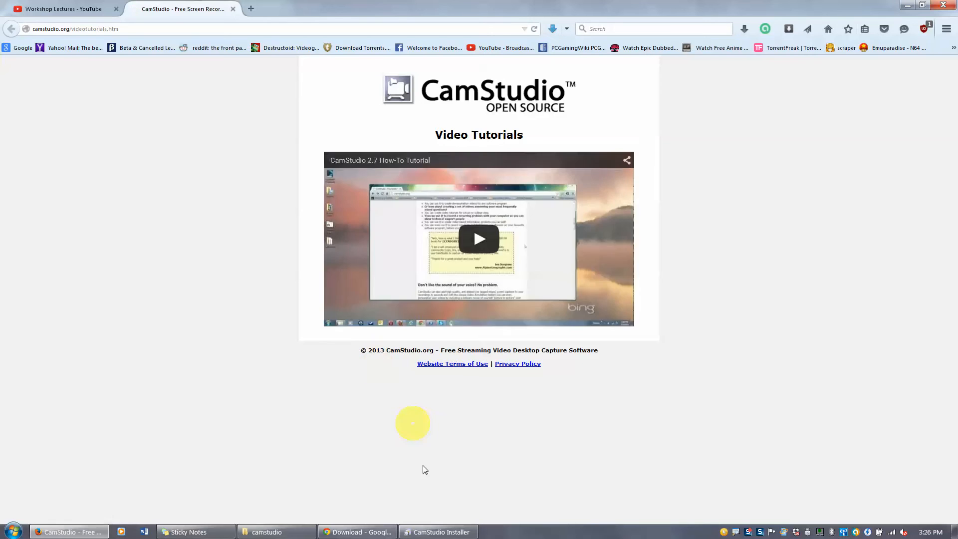
# - Finish the CamStudio installer with 'Launch the application on exit' unchecked
pyautogui.click(430, 530)
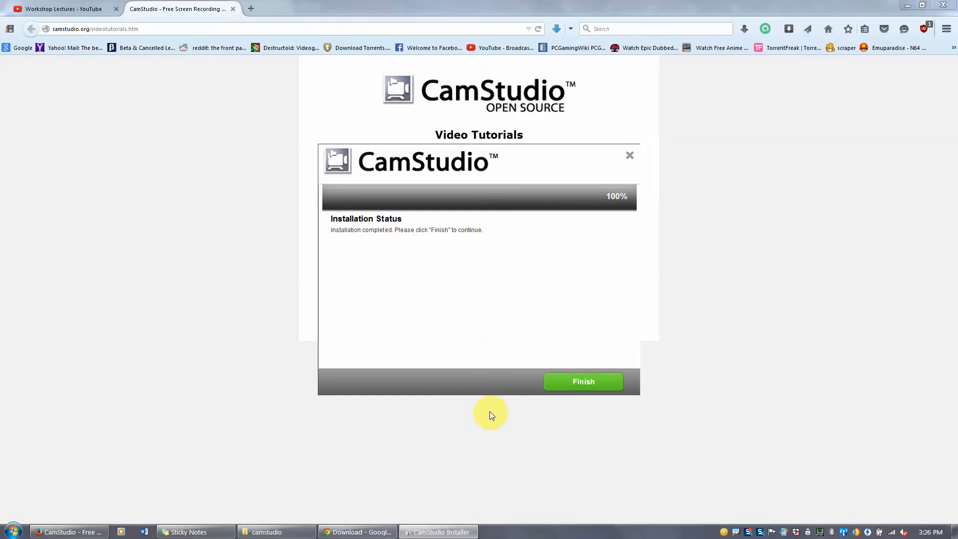
pyautogui.click(489, 411)
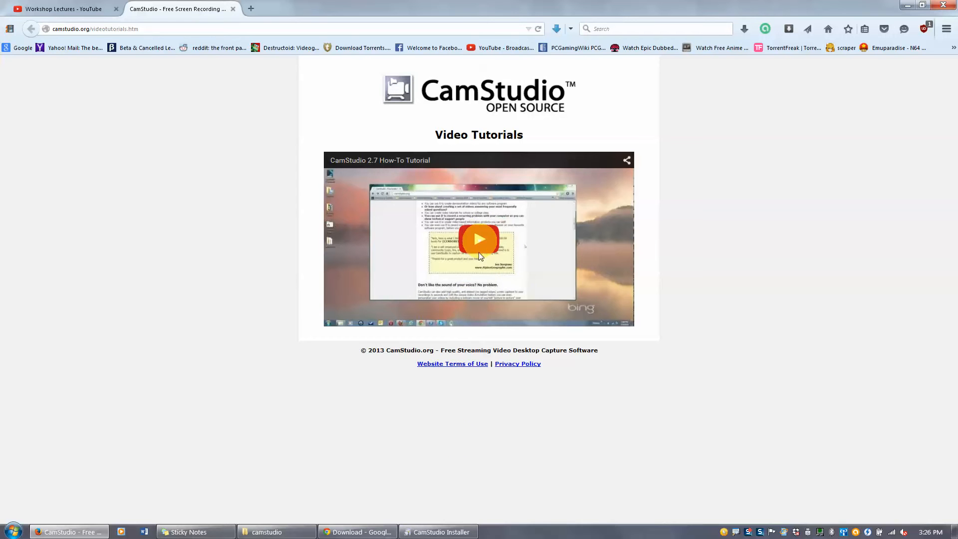
pyautogui.click(441, 530)
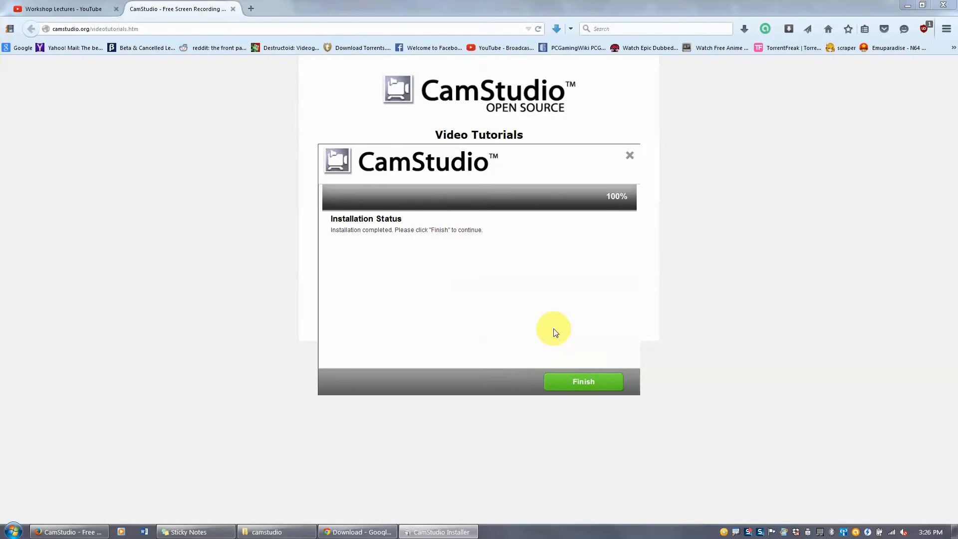
pyautogui.click(578, 387)
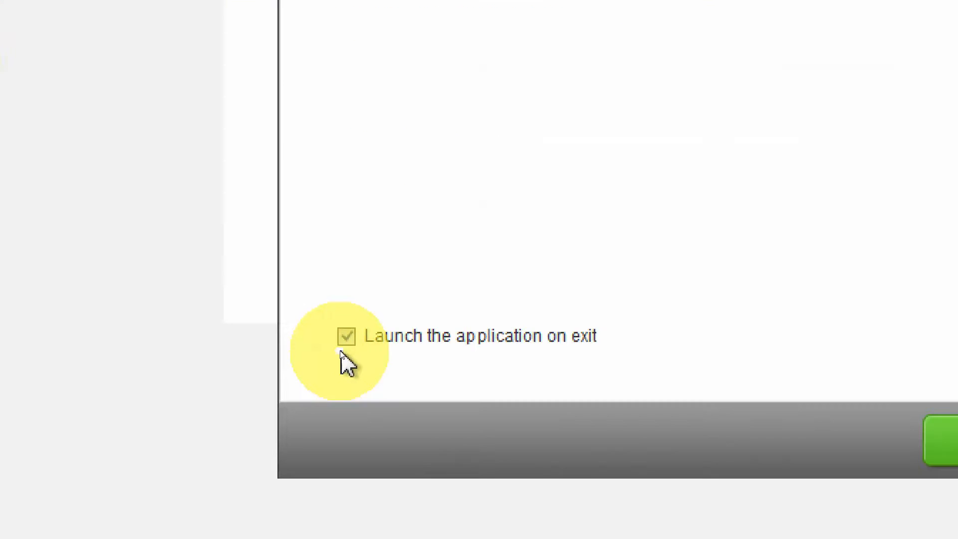
pyautogui.click(346, 338)
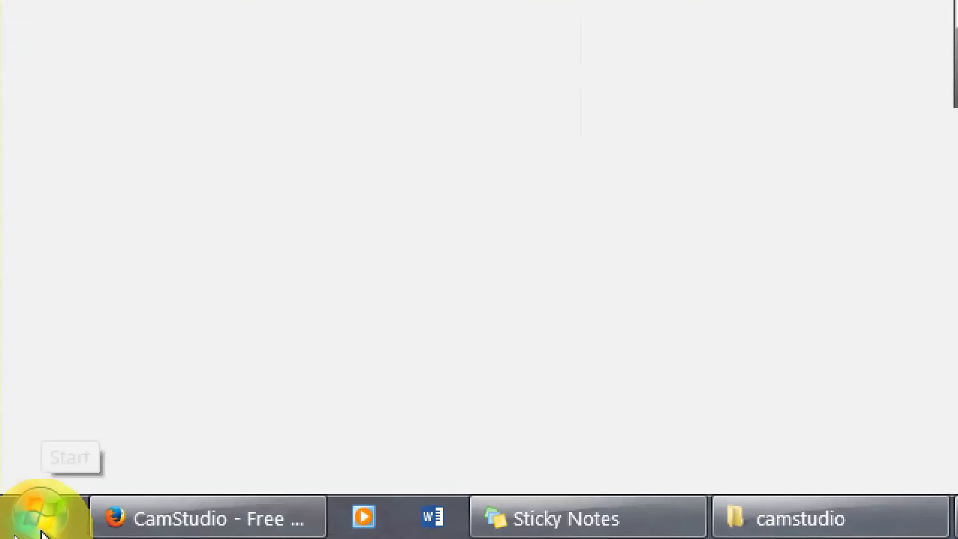
pyautogui.click(14, 534)
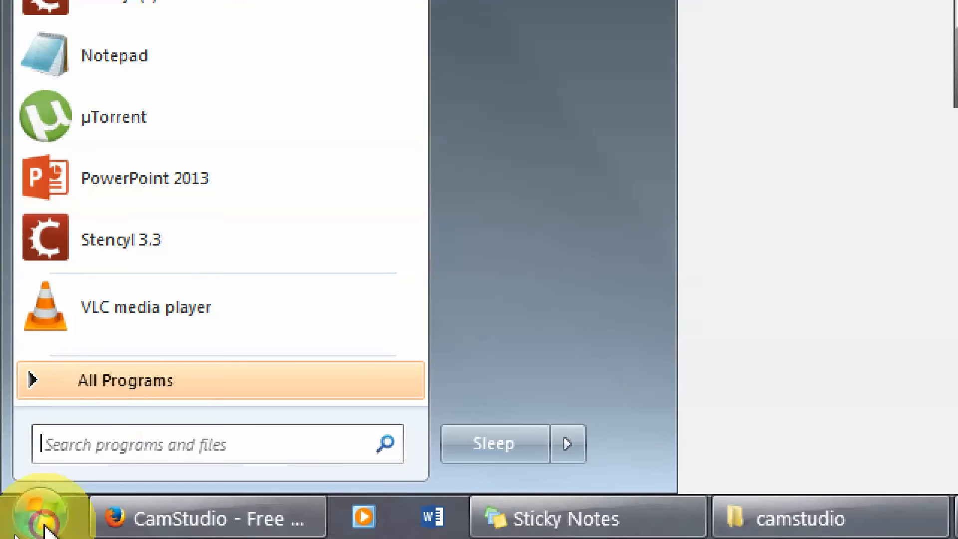
# - Launch CamStudio from the CamStudio 2.7 Start menu folder and close the installer with launch-on-exit enabled
pyautogui.click(111, 397)
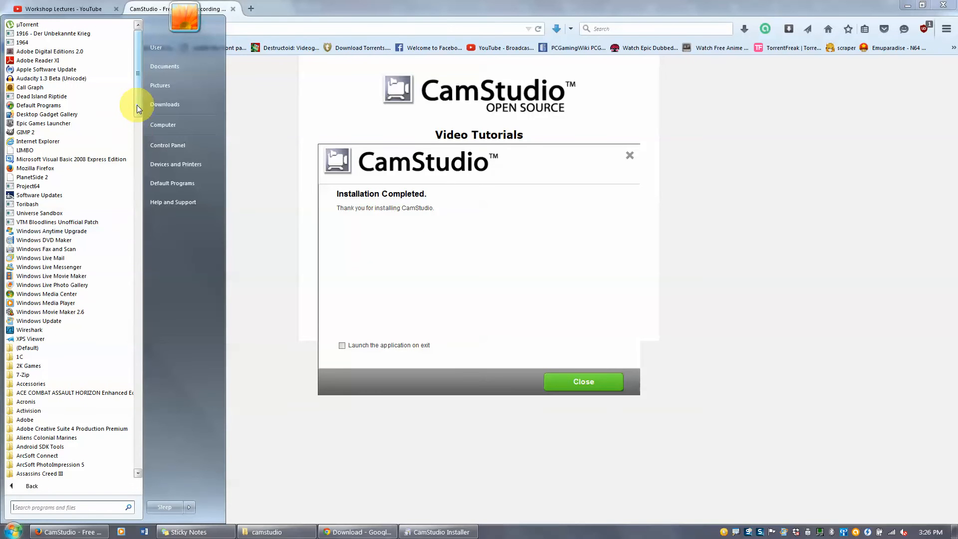
pyautogui.moveTo(136, 104); pyautogui.dragTo(135, 157)
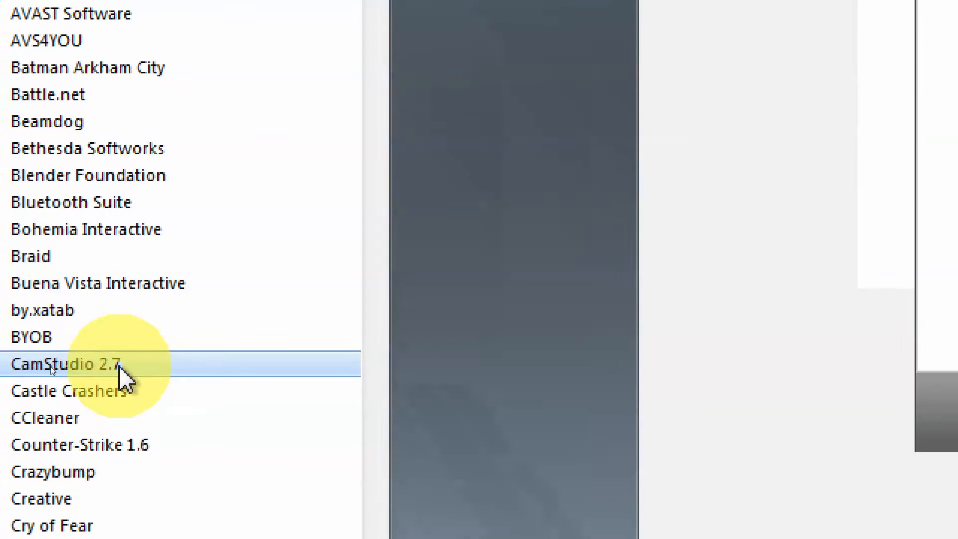
pyautogui.click(36, 365)
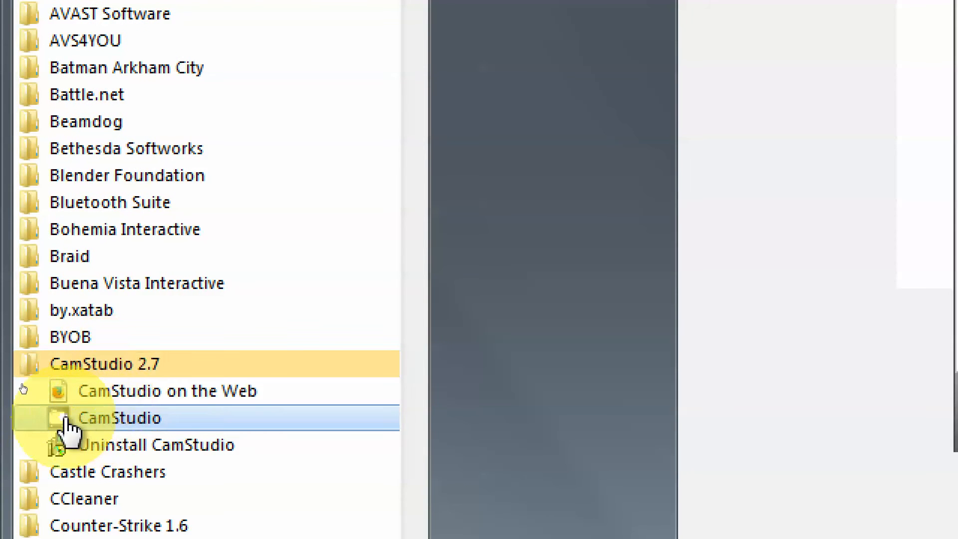
pyautogui.click(86, 424)
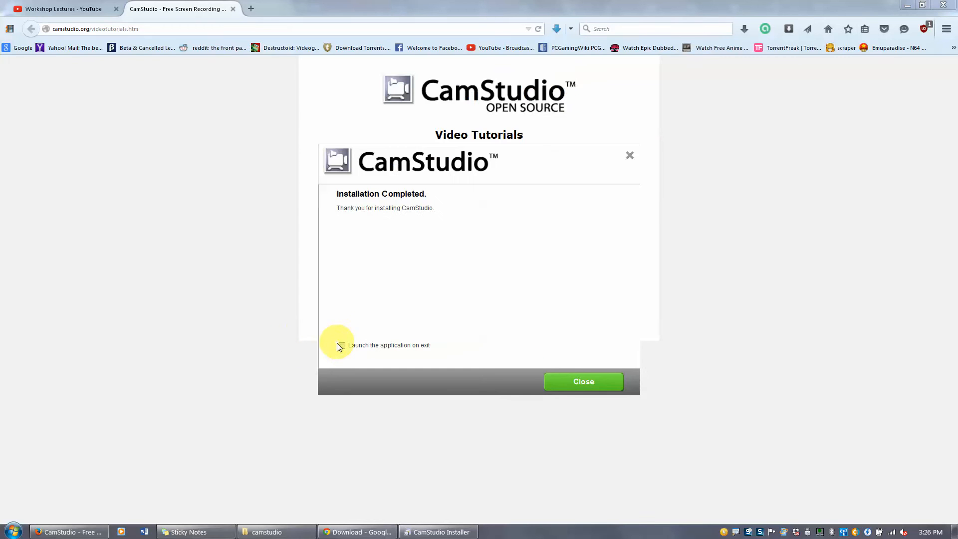
pyautogui.click(342, 345)
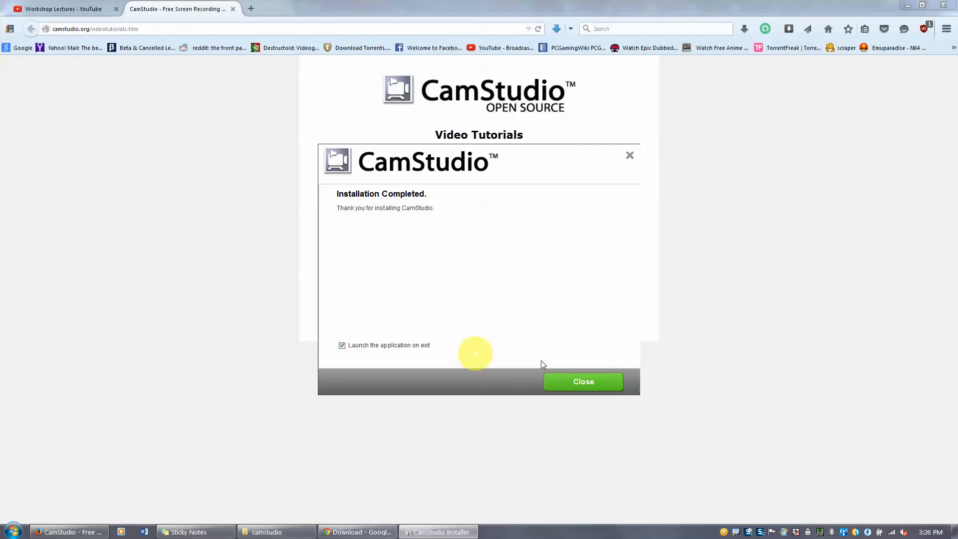
pyautogui.click(584, 382)
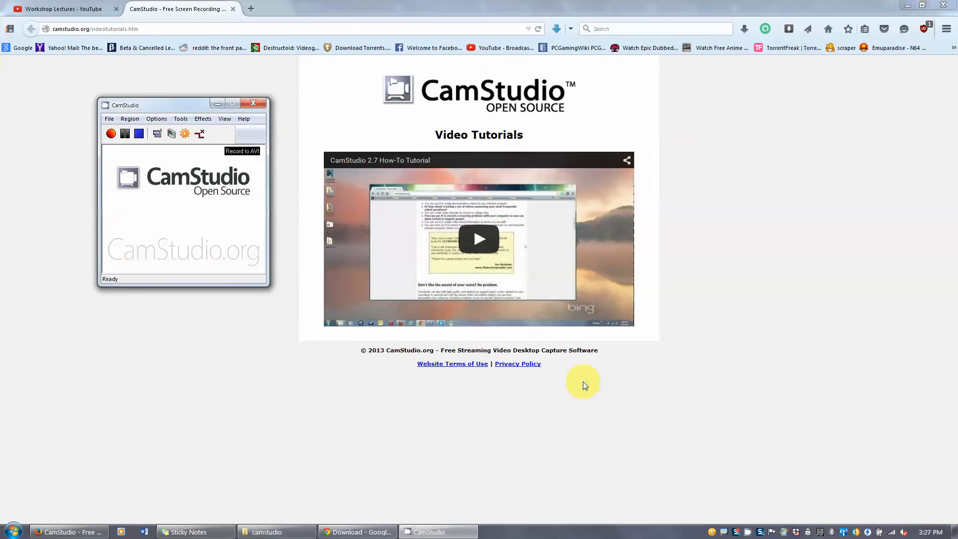
# - Center the CamStudio window and review its options, with audio recorded from the microphone
pyautogui.click(276, 532)
pyautogui.click(429, 531)
pyautogui.moveTo(208, 106); pyautogui.dragTo(444, 184)
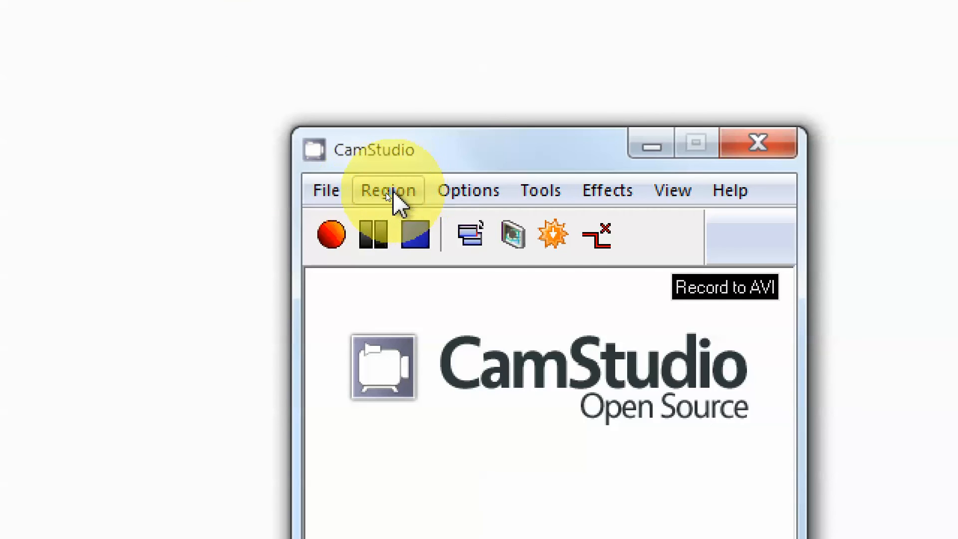
pyautogui.click(385, 192)
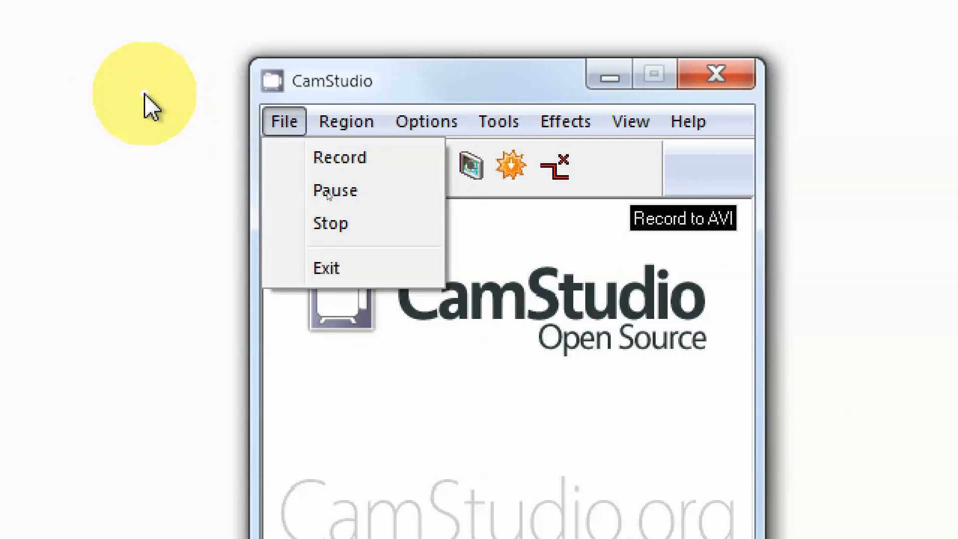
pyautogui.moveTo(344, 120)
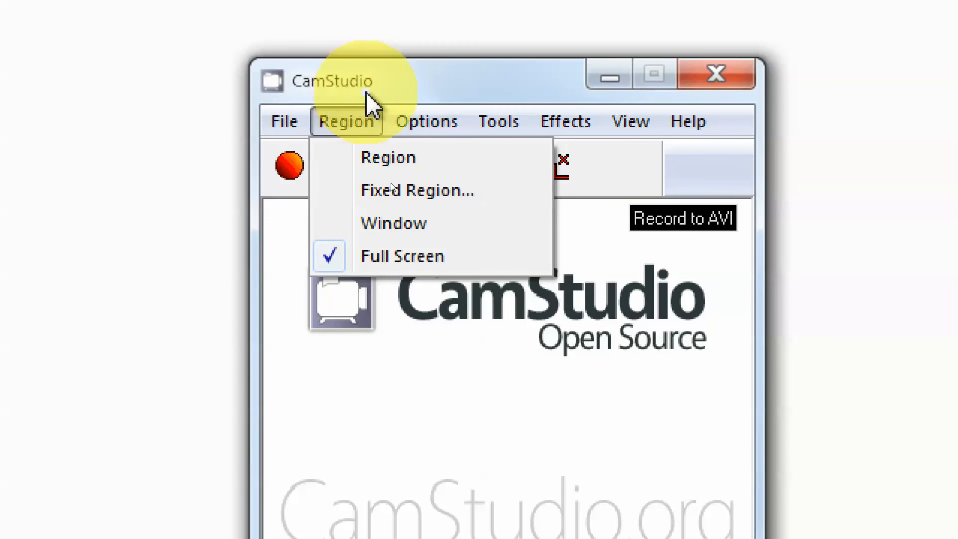
pyautogui.moveTo(421, 121)
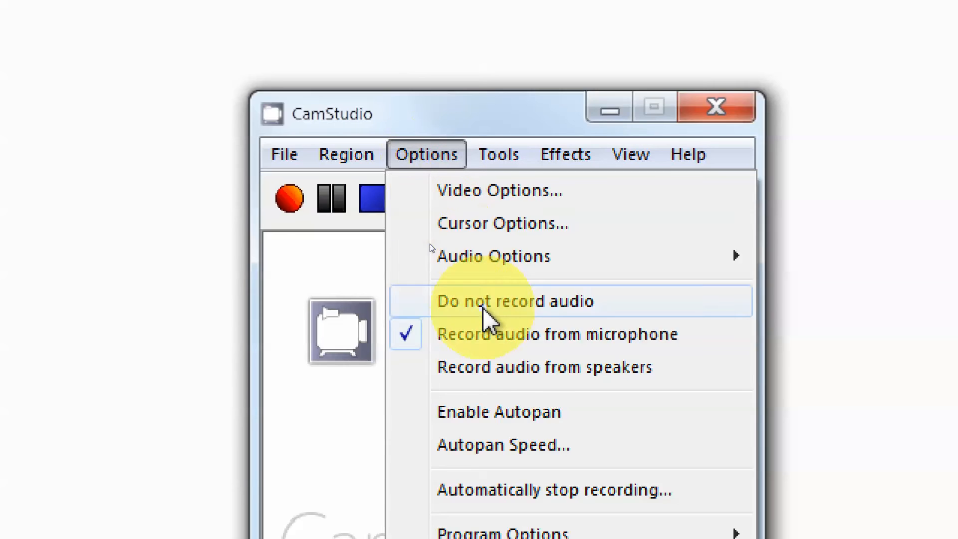
# - Browse for a user-specified output directory in Program Options, then cancel without changing the folder
pyautogui.moveTo(519, 434)
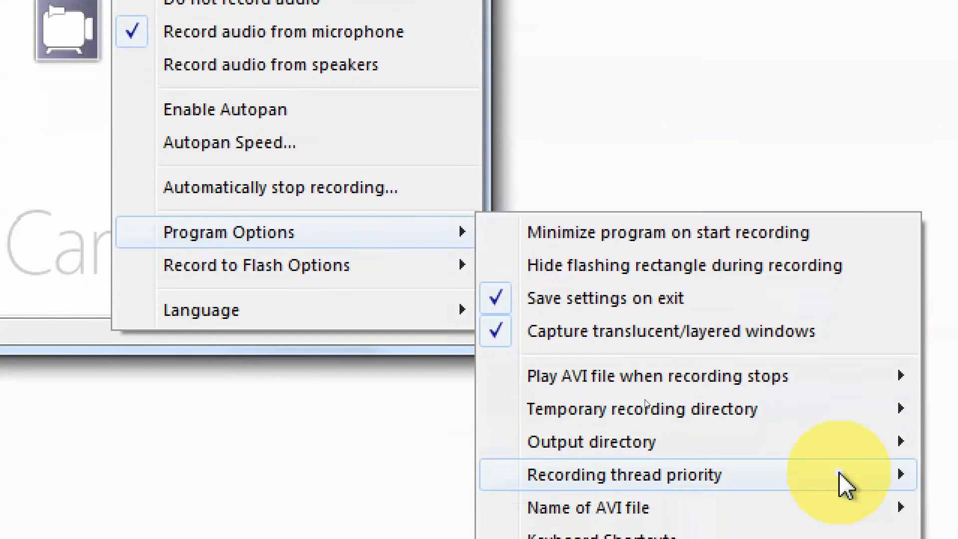
pyautogui.moveTo(839, 472)
pyautogui.moveTo(633, 450)
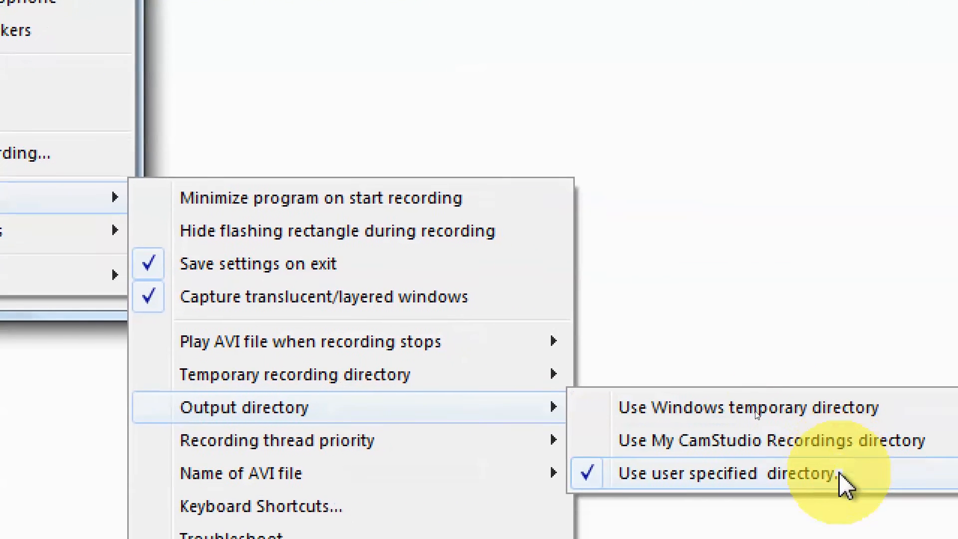
pyautogui.click(798, 477)
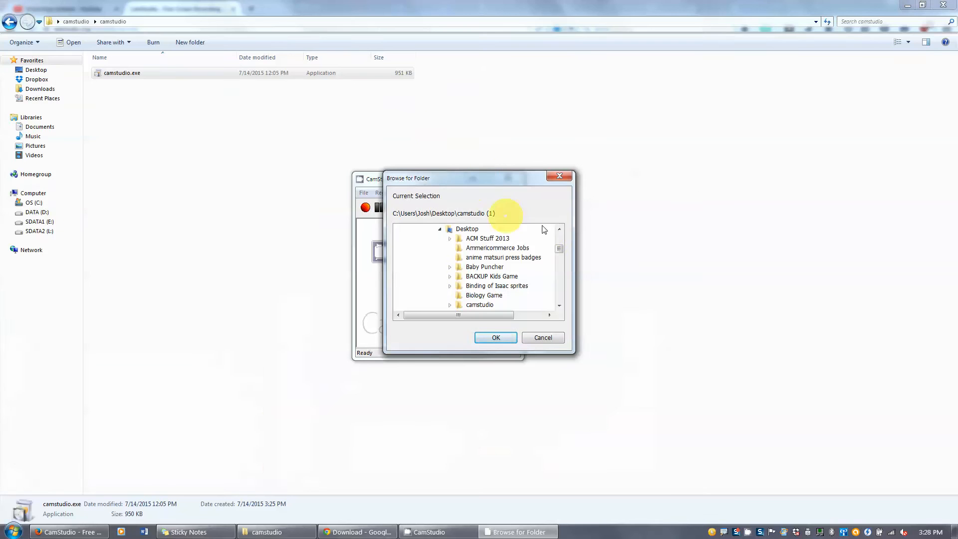
pyautogui.moveTo(558, 244); pyautogui.dragTo(563, 238)
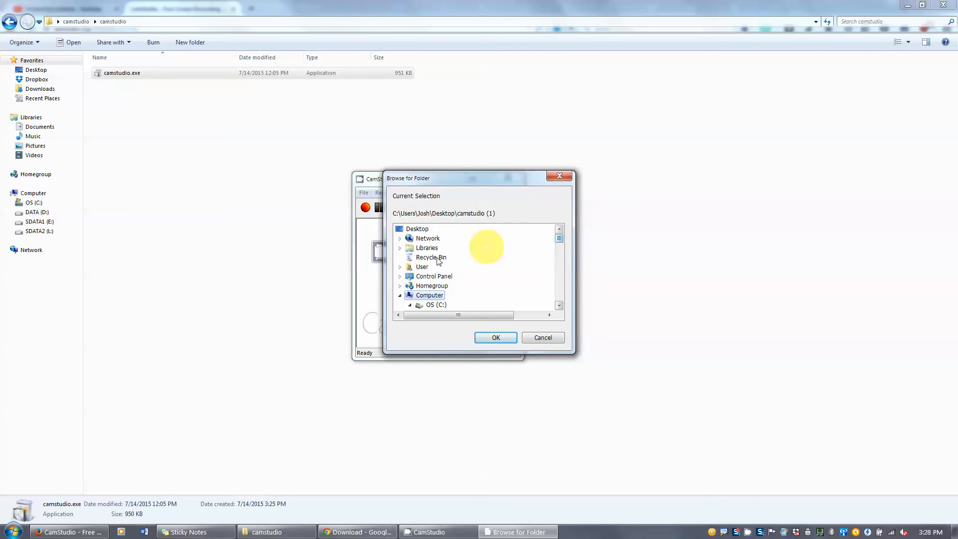
pyautogui.click(540, 341)
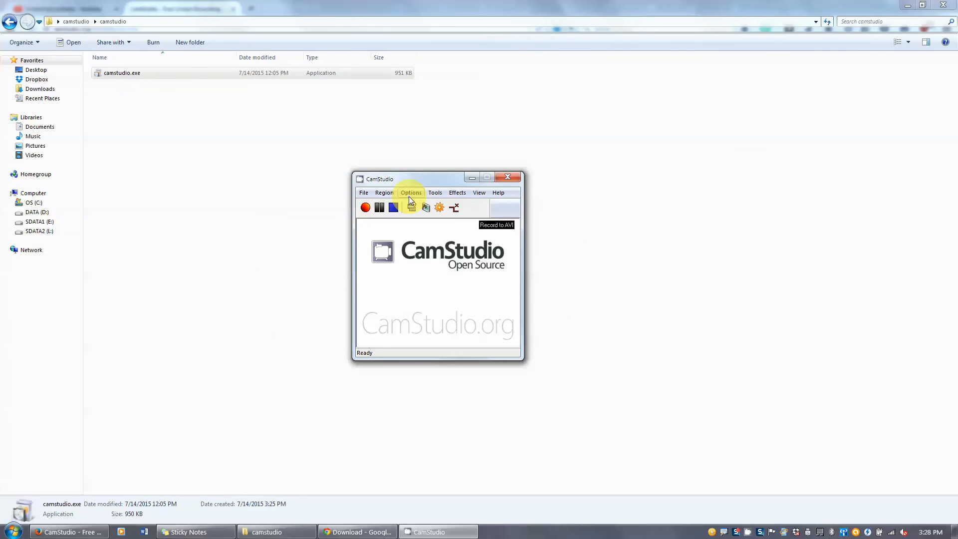
# - Look through Program Options, then open Video Options showing Xvid MPEG-4 Codec at quality 100
pyautogui.click(409, 194)
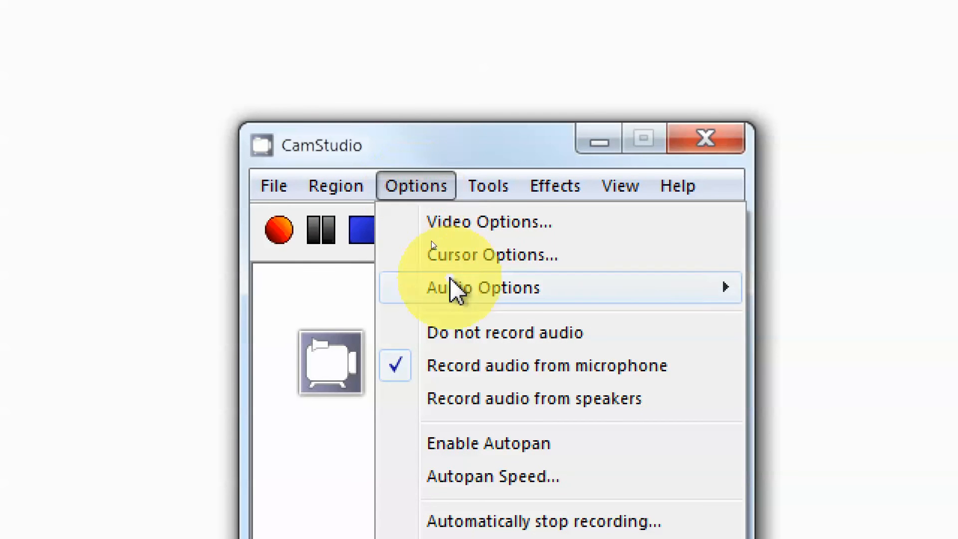
pyautogui.moveTo(624, 389)
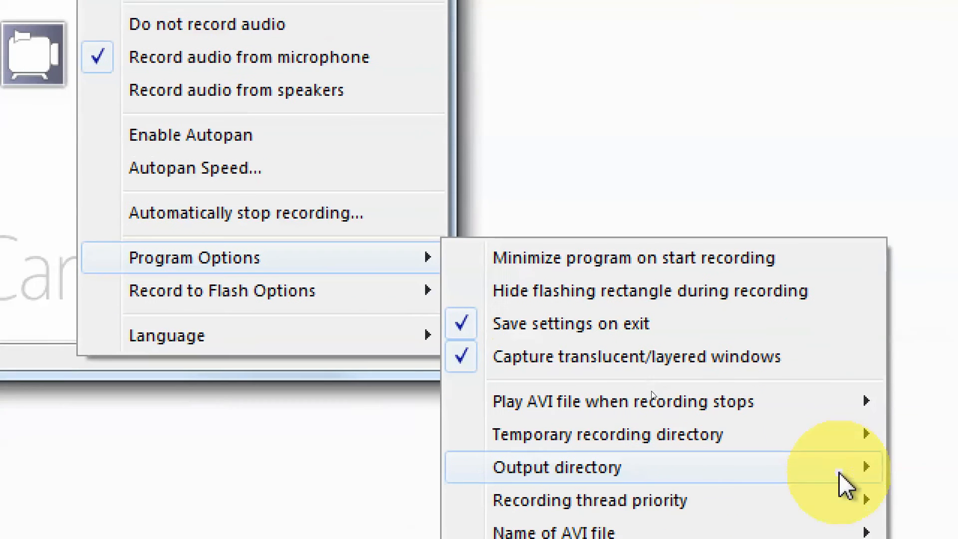
pyautogui.moveTo(830, 483)
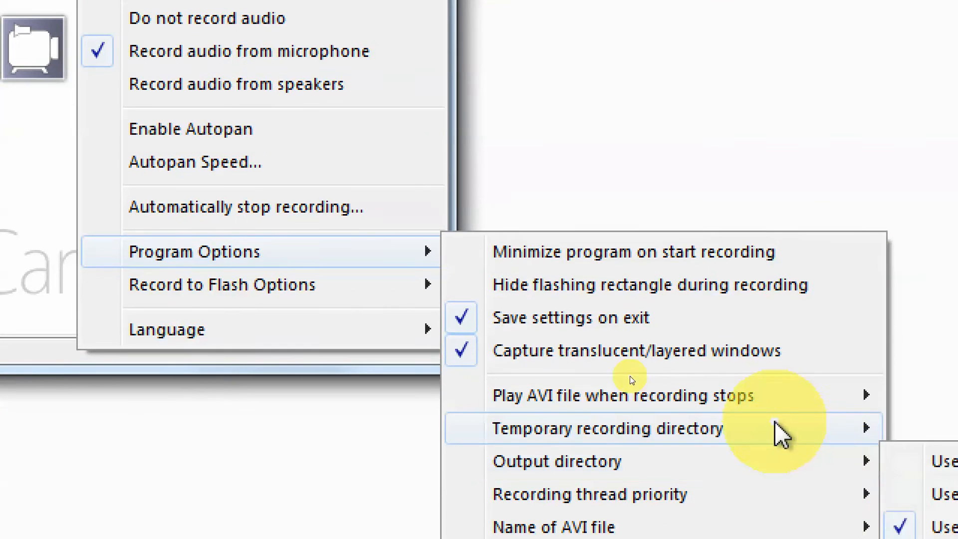
pyautogui.moveTo(613, 402)
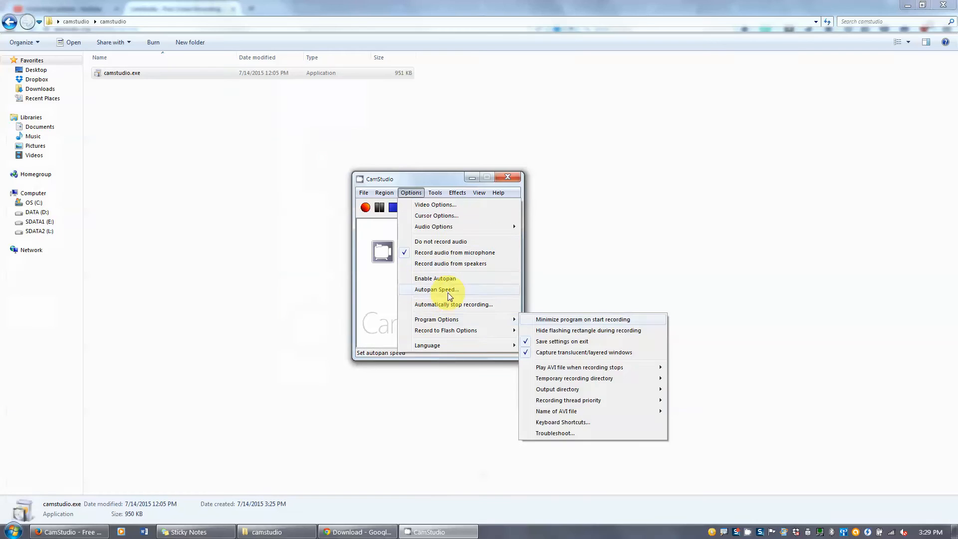
pyautogui.click(397, 22)
pyautogui.click(409, 195)
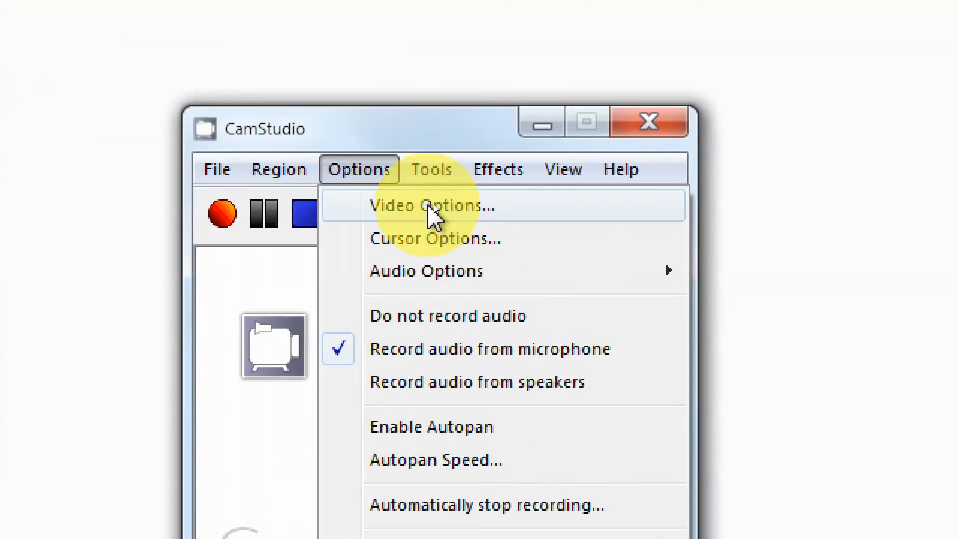
pyautogui.click(435, 205)
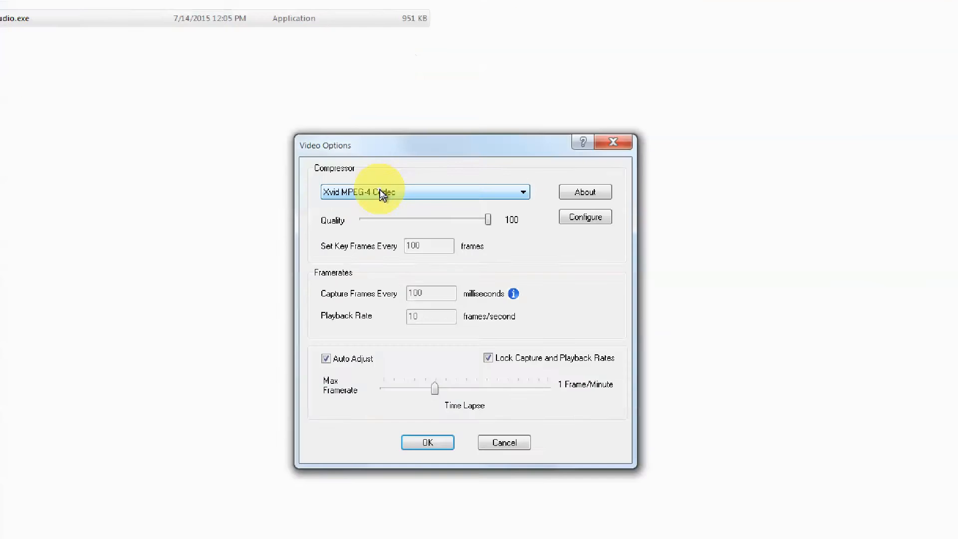
# - Try Microsoft Video 1 at quality about 70, then return to Xvid MPEG-4 Codec at quality 100
pyautogui.click(379, 191)
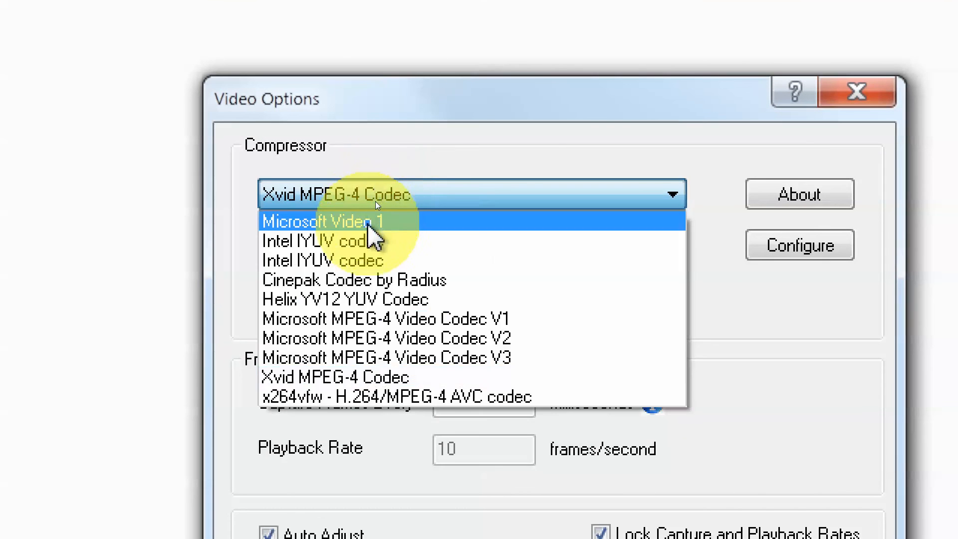
pyautogui.click(367, 222)
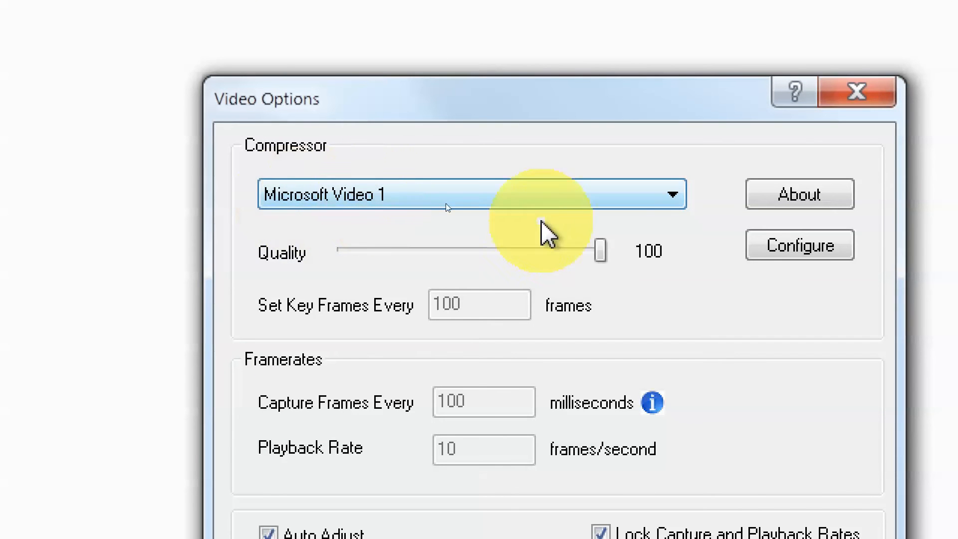
pyautogui.moveTo(600, 251); pyautogui.dragTo(520, 248)
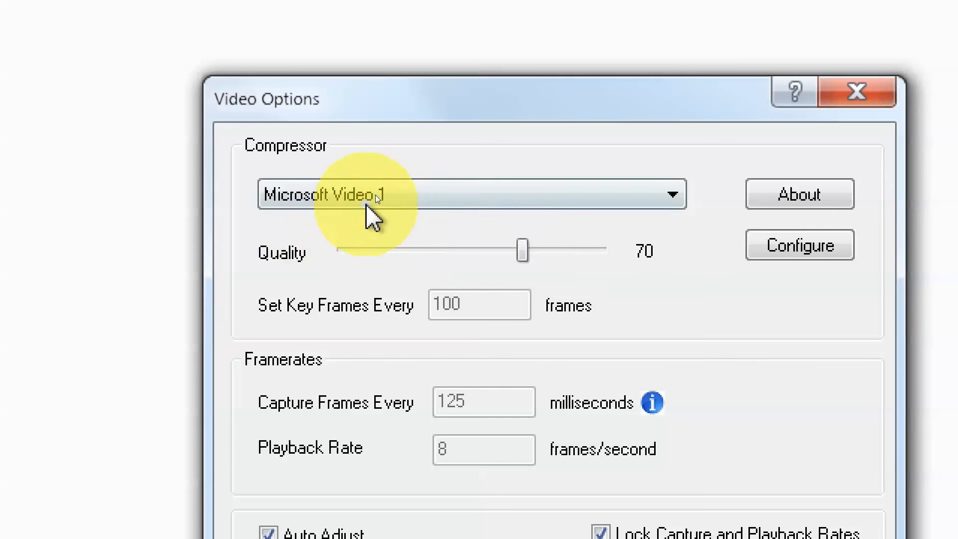
pyautogui.click(376, 194)
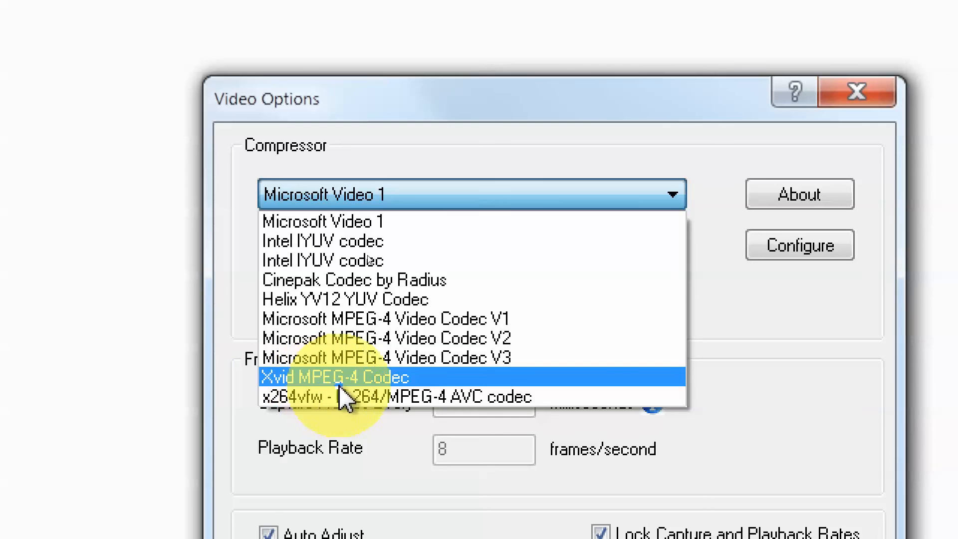
pyautogui.click(391, 381)
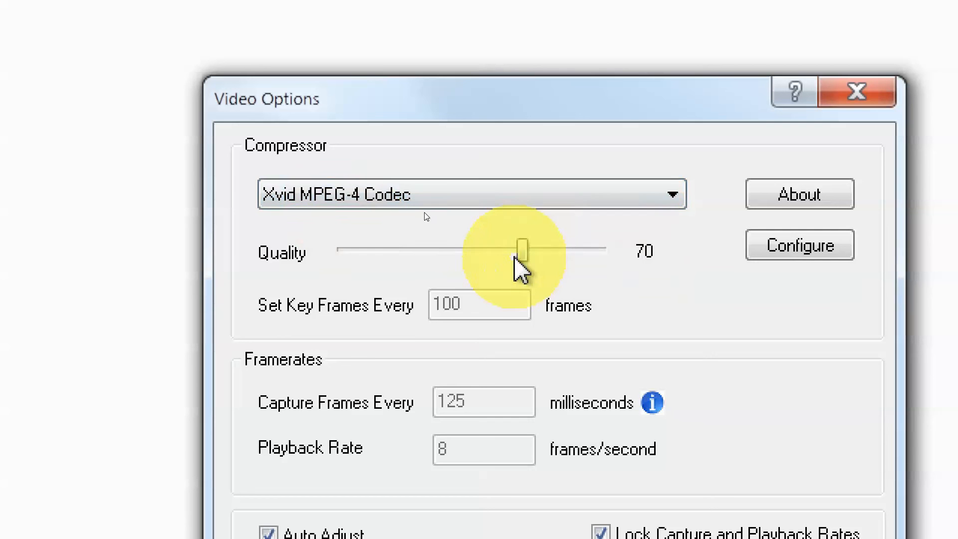
pyautogui.moveTo(519, 253); pyautogui.dragTo(620, 258)
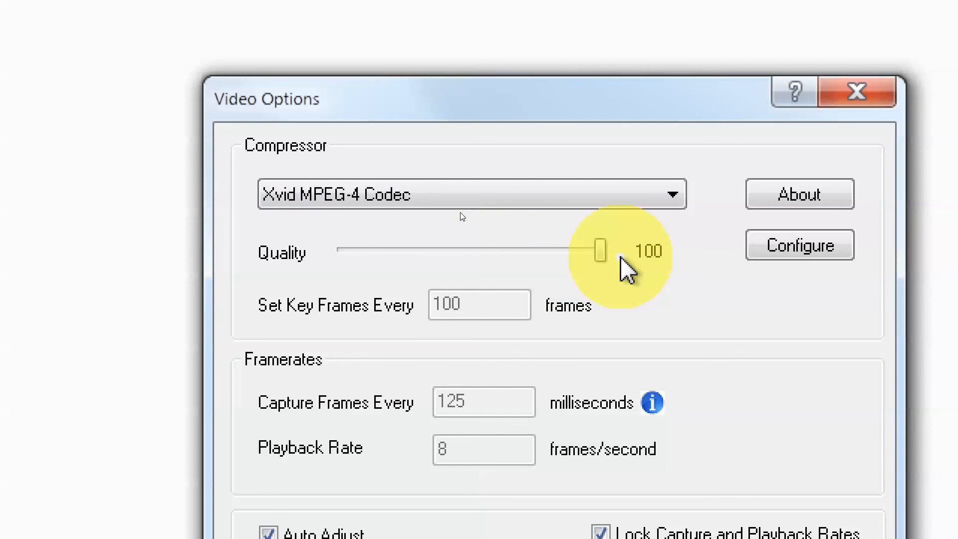
# - Keep Xvid MPEG-4 Codec as the compressor and apply the video settings
pyautogui.click(337, 195)
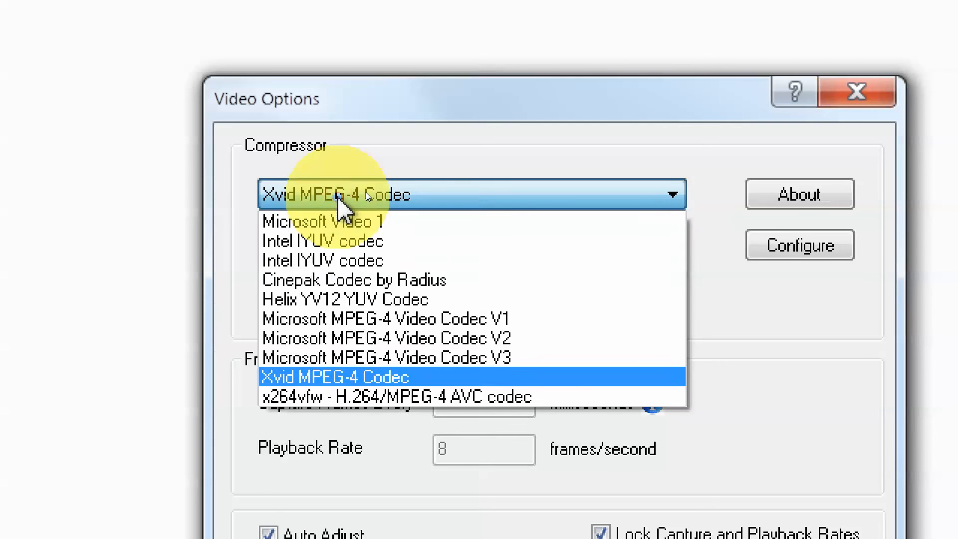
pyautogui.click(412, 140)
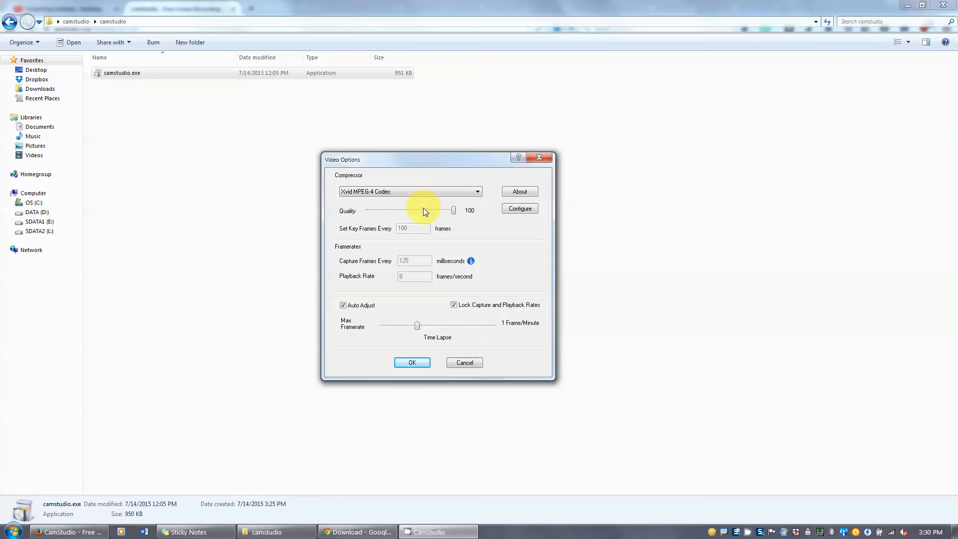
pyautogui.click(379, 191)
pyautogui.click(367, 251)
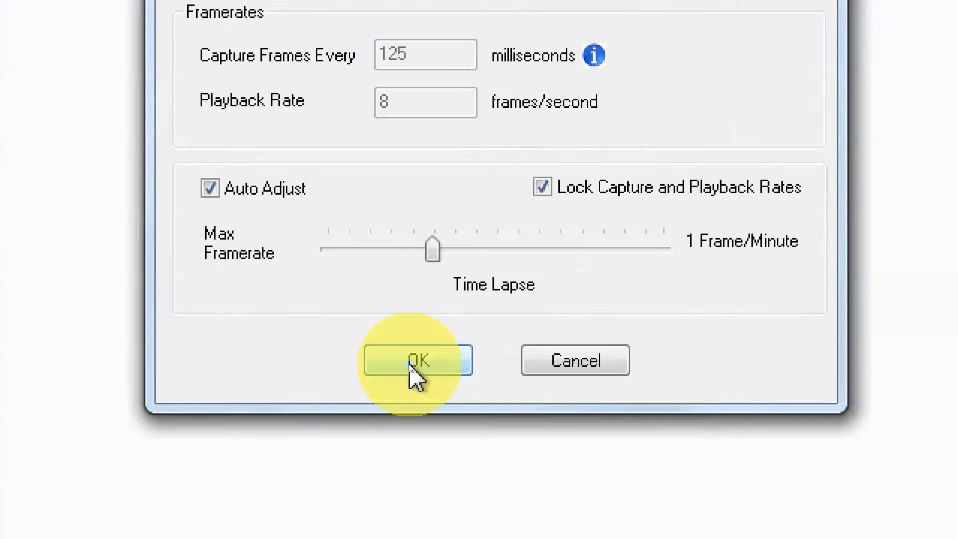
pyautogui.click(410, 363)
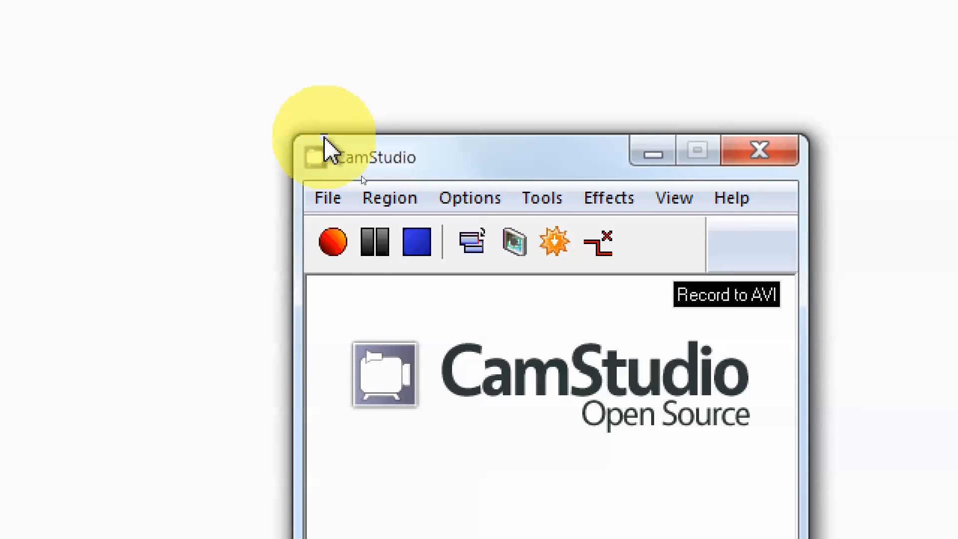
# - Start a test screen recording, pause and resume it several times, then stop it
pyautogui.click(331, 241)
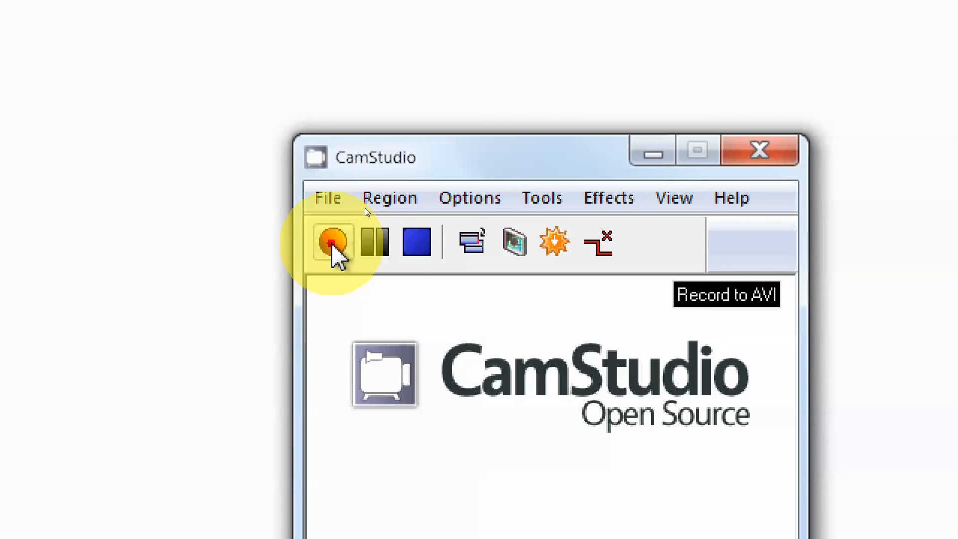
pyautogui.click(382, 241)
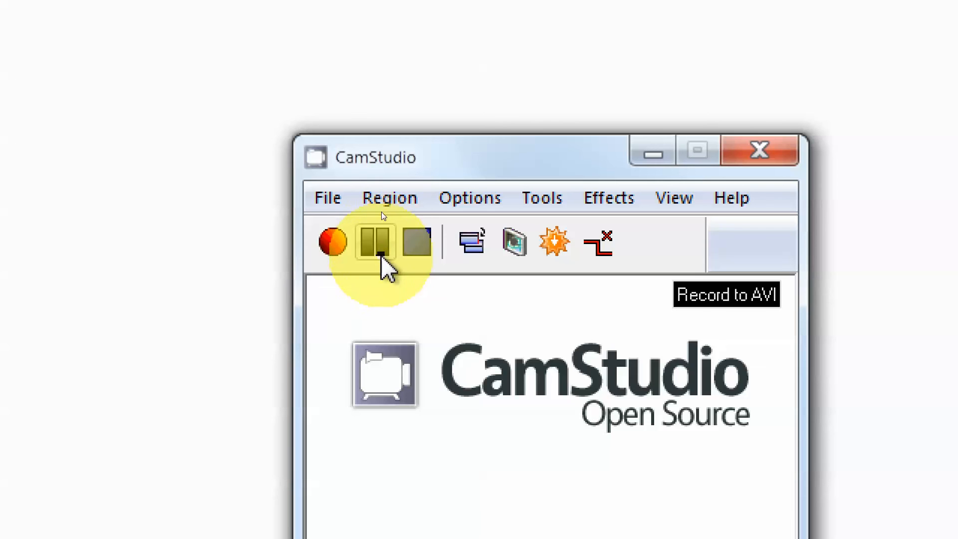
pyautogui.click(337, 247)
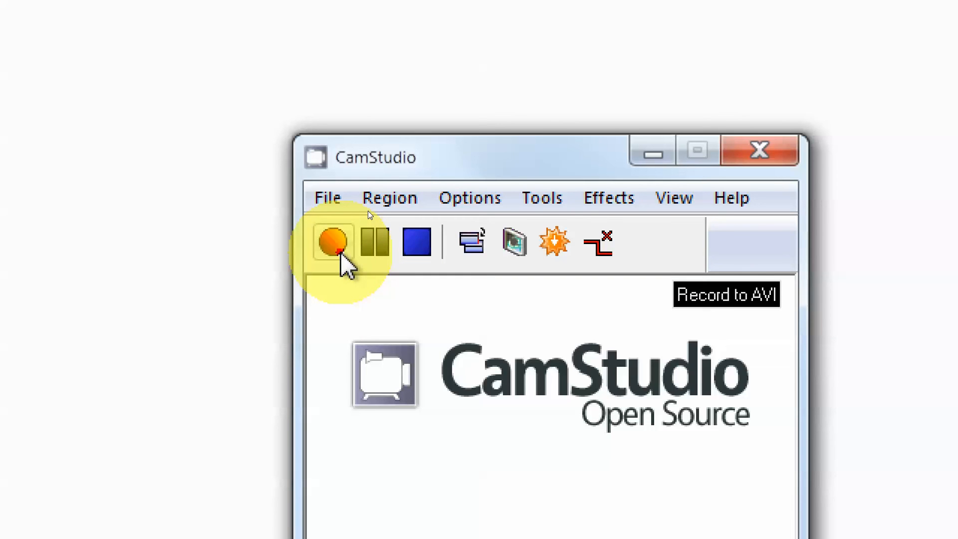
pyautogui.click(376, 249)
pyautogui.click(345, 248)
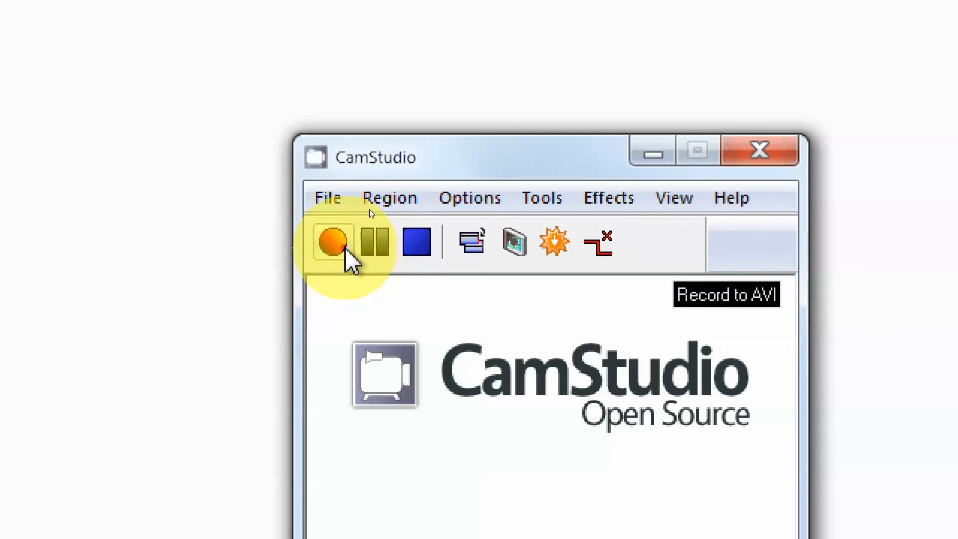
pyautogui.click(374, 247)
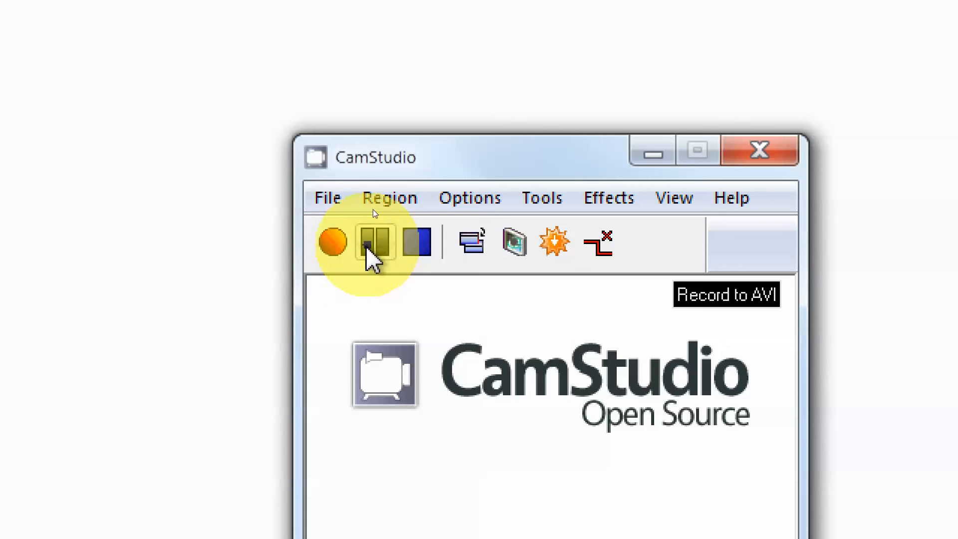
pyautogui.click(344, 249)
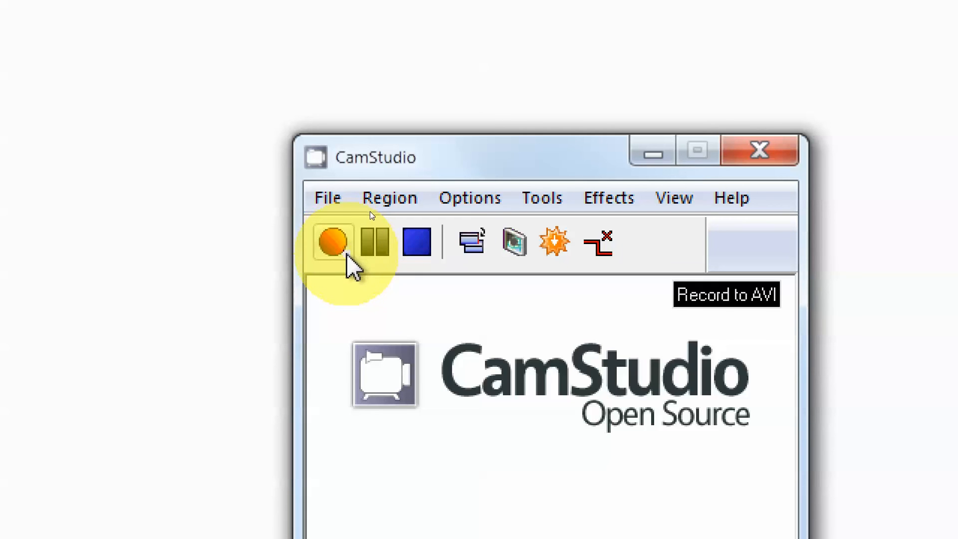
pyautogui.click(419, 255)
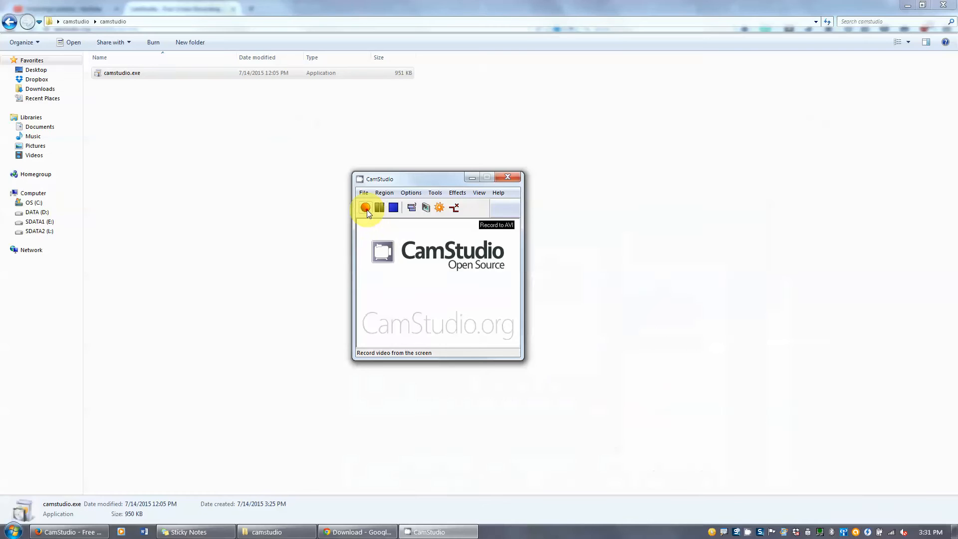
# - Start a new screen recording, pause it briefly, and resume recording
pyautogui.click(365, 207)
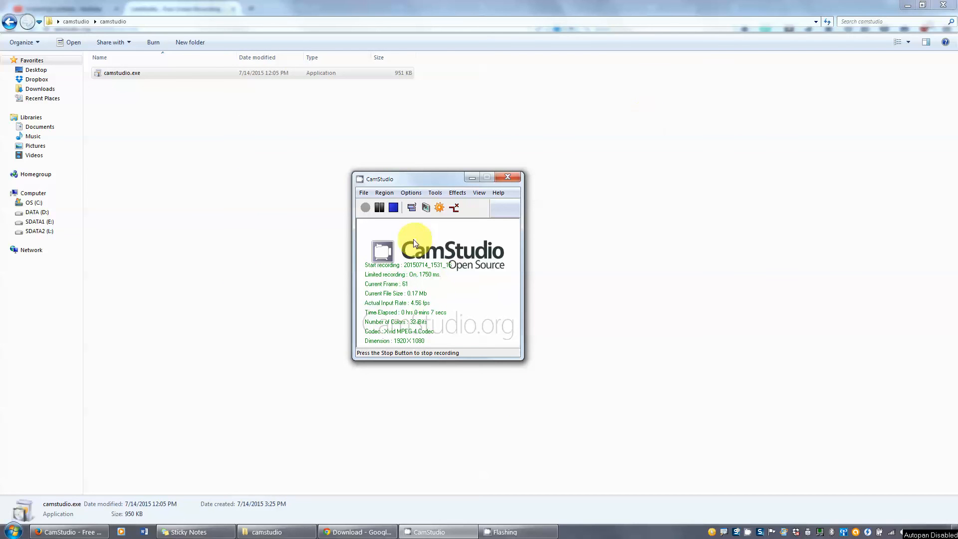
pyautogui.click(380, 208)
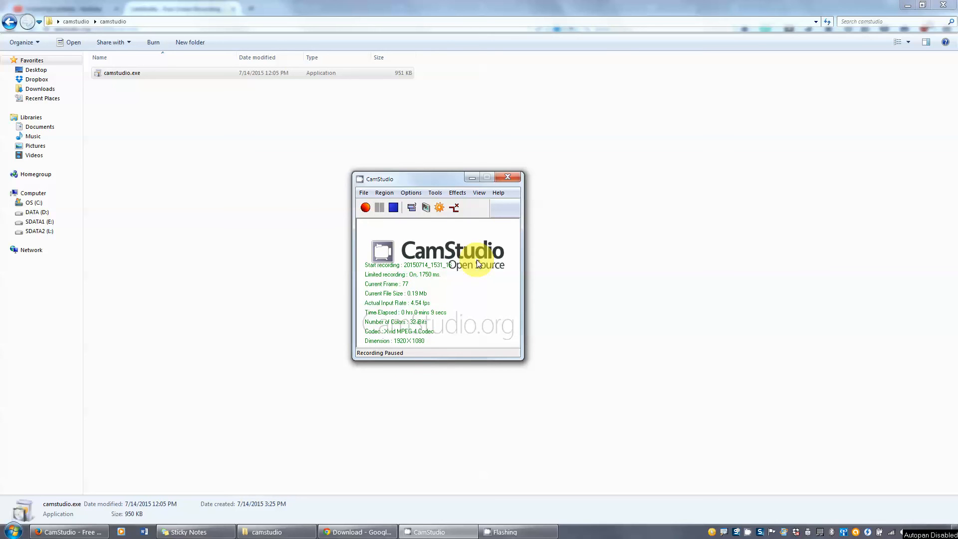
pyautogui.click(365, 208)
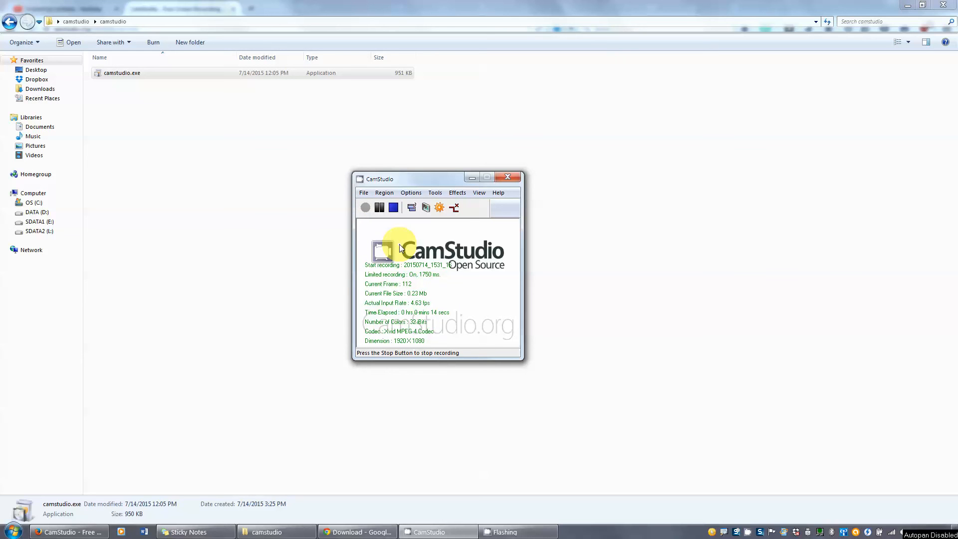
# - Stop recording and save it as Test Video.avi in Desktop > camstudio > camstudio
pyautogui.click(393, 208)
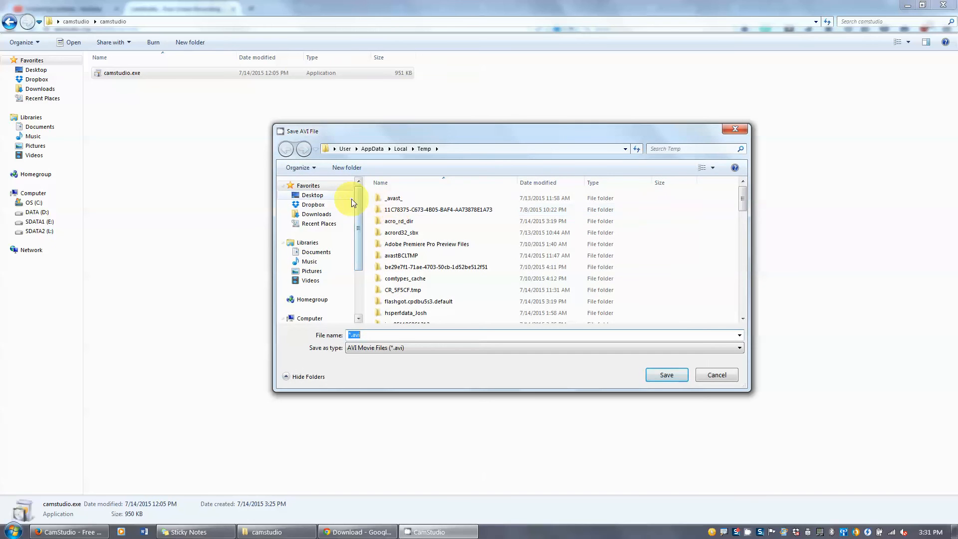
pyautogui.click(320, 196)
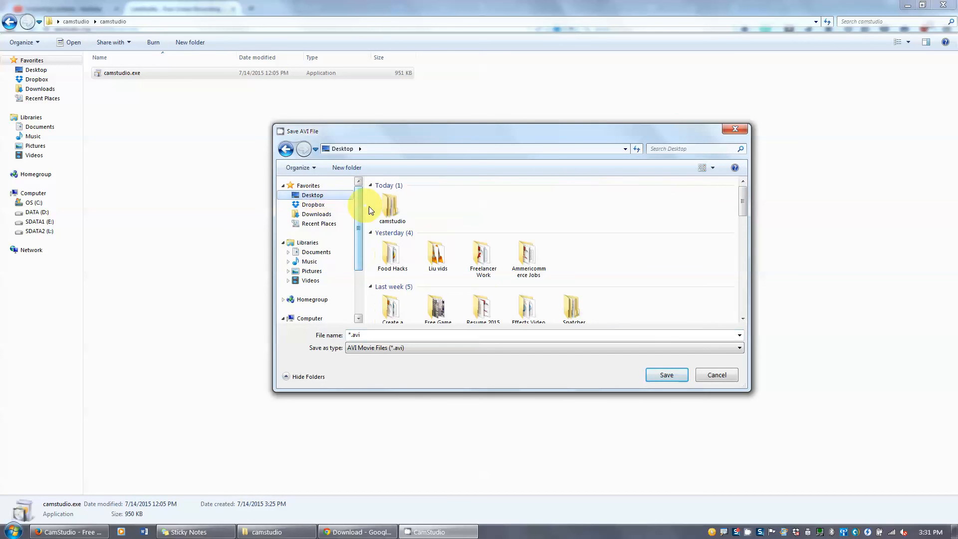
pyautogui.doubleClick(380, 211)
pyautogui.moveTo(348, 141); pyautogui.dragTo(319, 139)
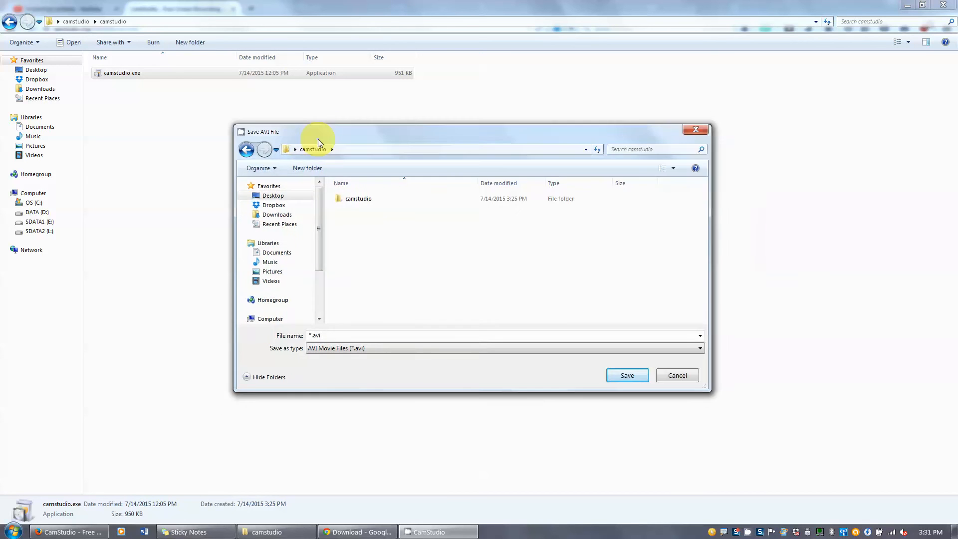
pyautogui.doubleClick(378, 203)
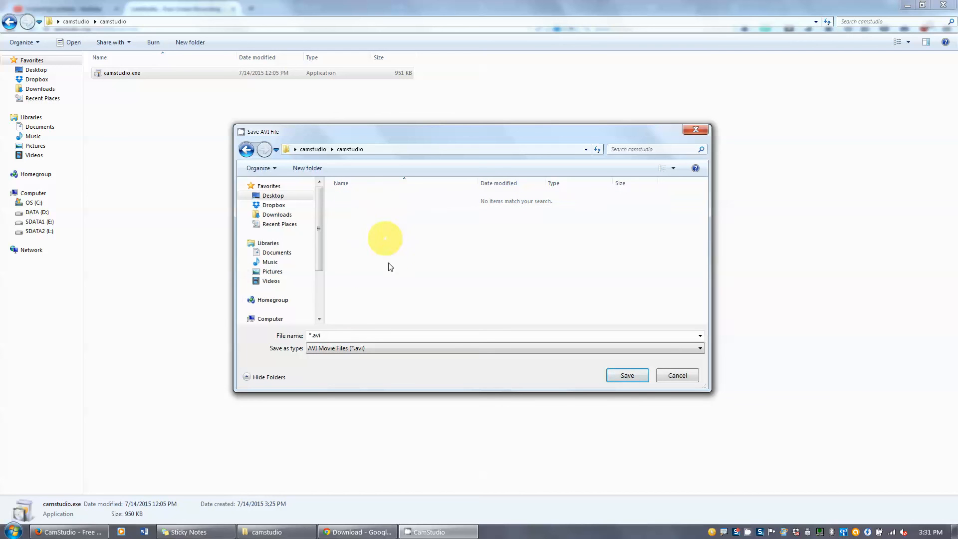
pyautogui.doubleClick(345, 336)
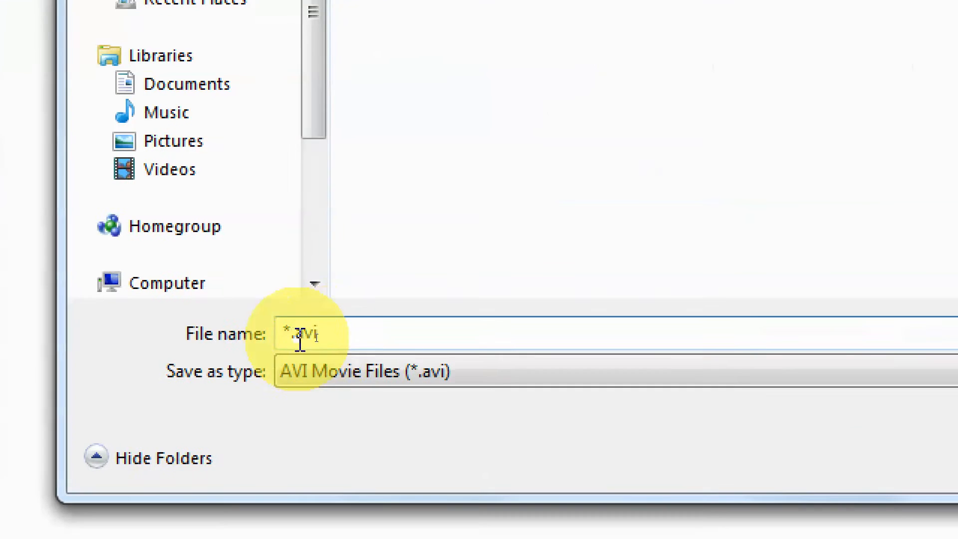
pyautogui.moveTo(323, 336); pyautogui.dragTo(295, 335)
pyautogui.write('Test Video')
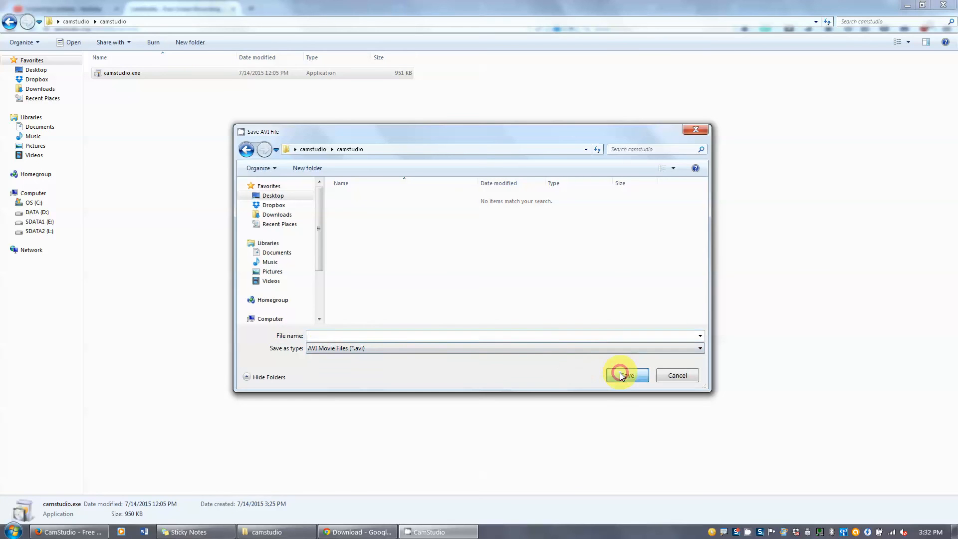
pyautogui.click(627, 375)
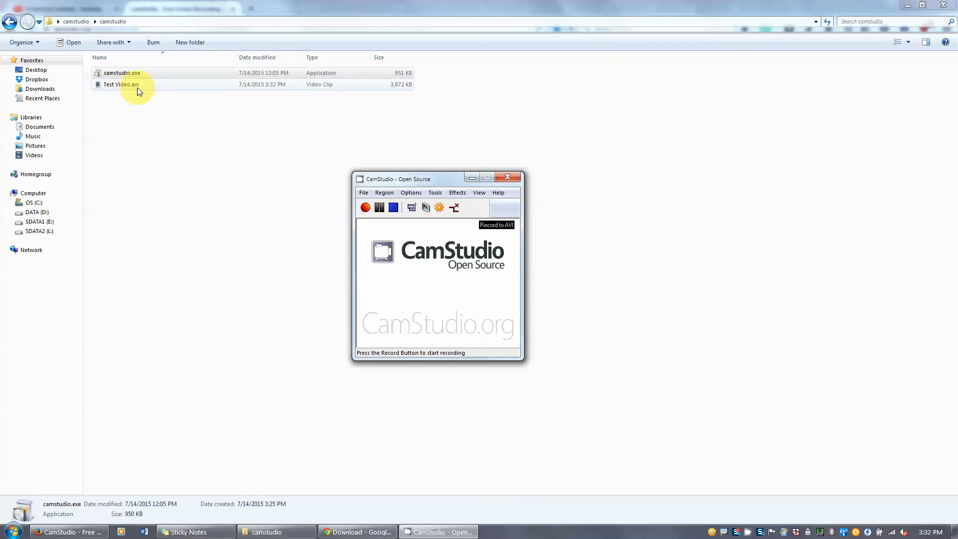
# - Play Test Video.avi in Windows Media Player, jump ahead to 00:10, and close the player
pyautogui.click(120, 85)
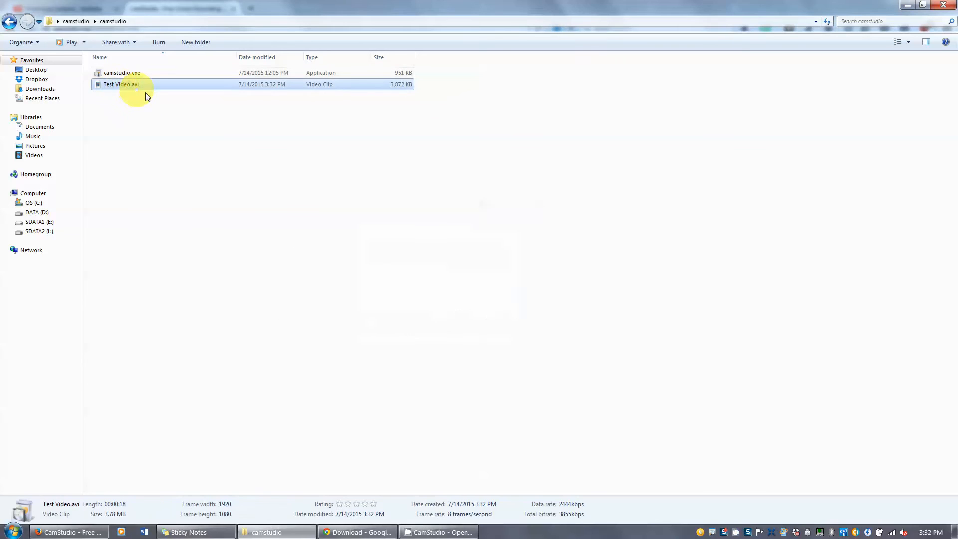
pyautogui.doubleClick(121, 85)
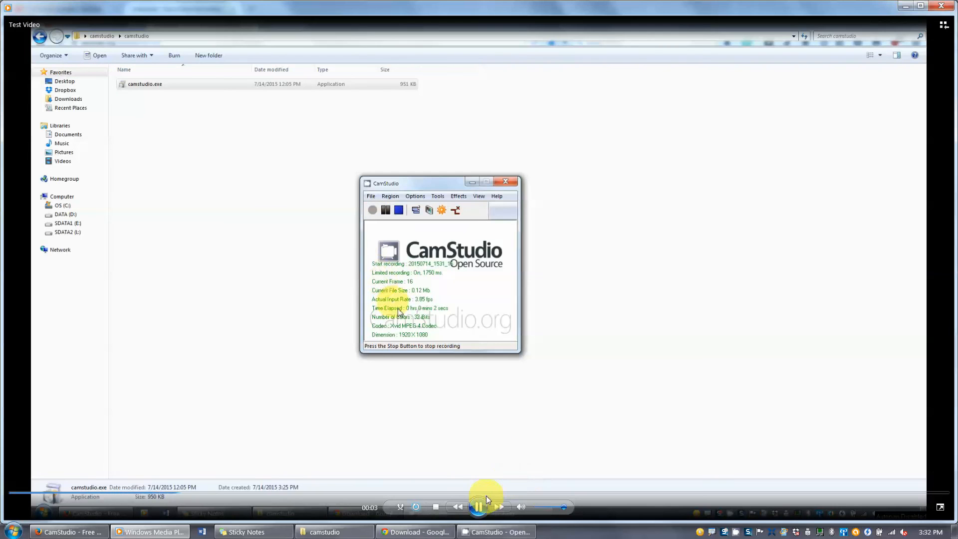
pyautogui.click(545, 493)
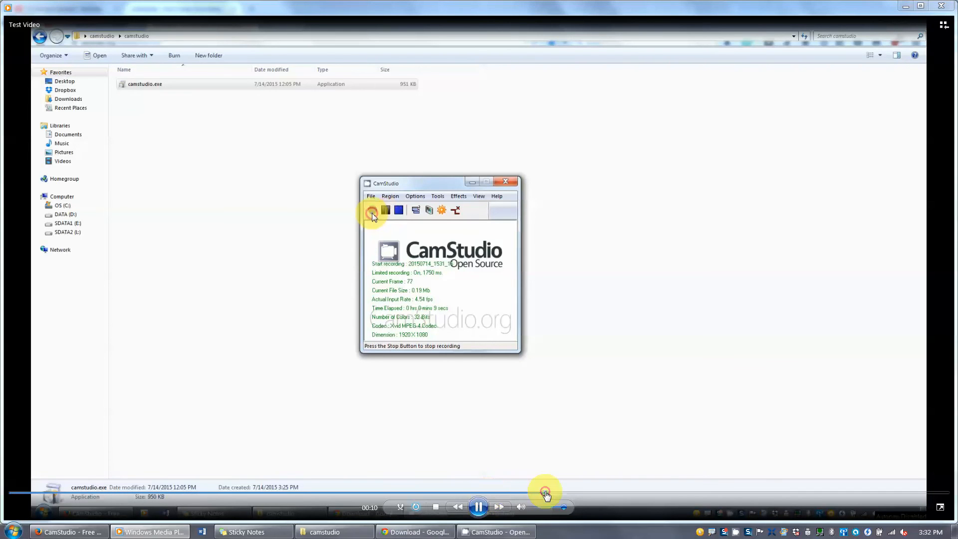
pyautogui.click(940, 6)
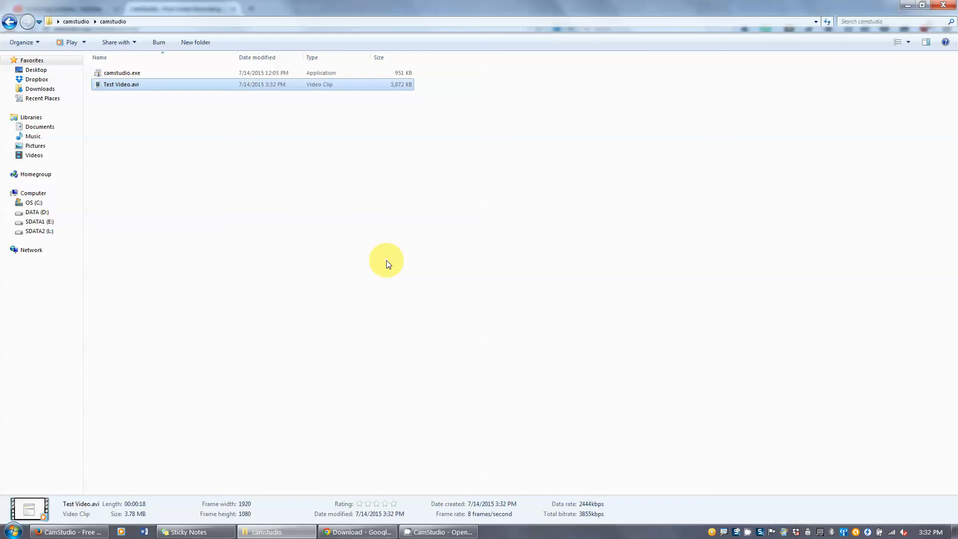
# - Create a new text document in the camstudio folder and open it in Notepad
pyautogui.rightClick(323, 250)
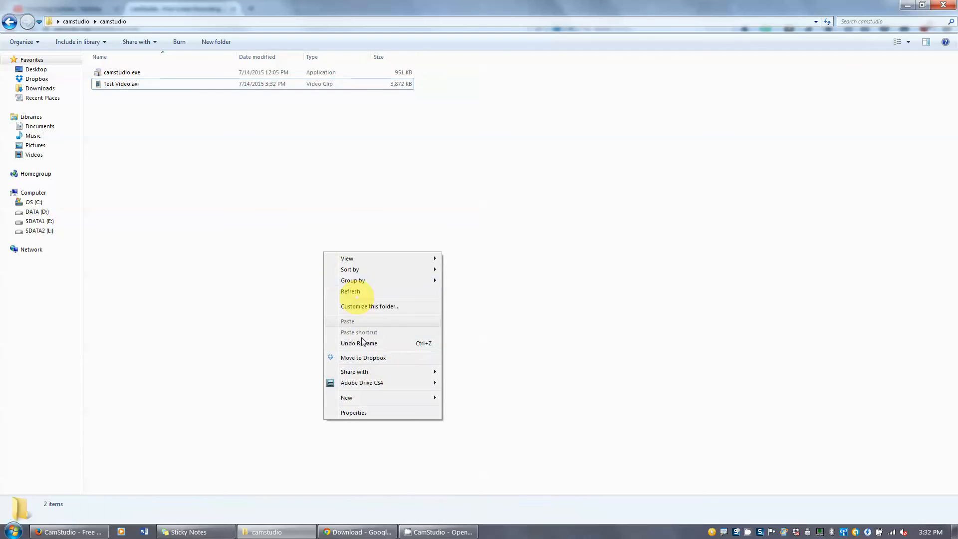
pyautogui.moveTo(360, 397)
pyautogui.press('t')
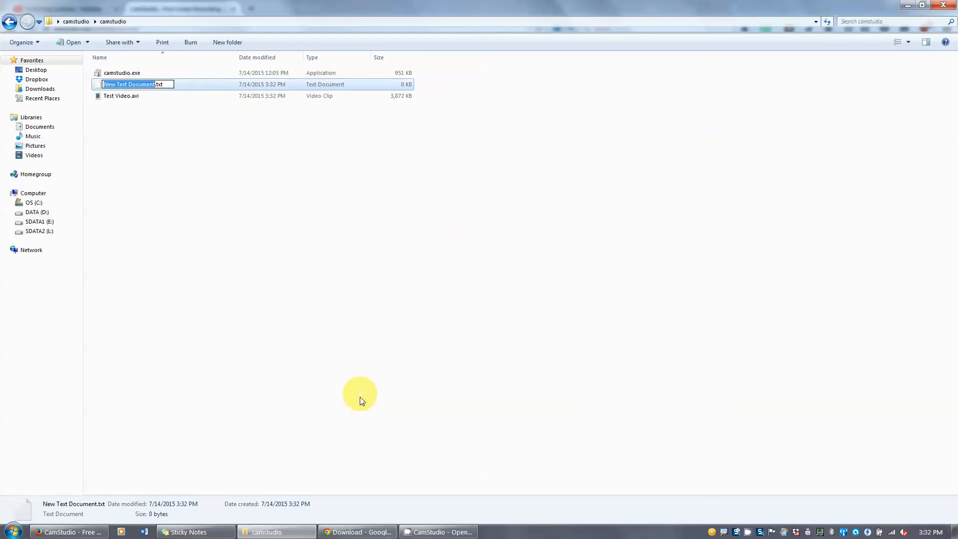
pyautogui.doubleClick(97, 86)
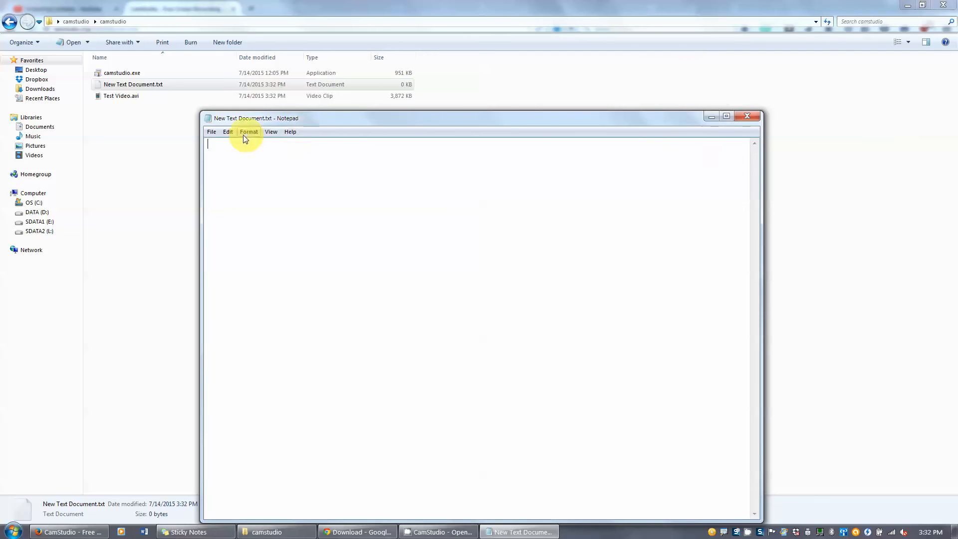
# - Set Notepad's font to 72-point Times New Roman
pyautogui.click(271, 134)
pyautogui.moveTo(248, 133)
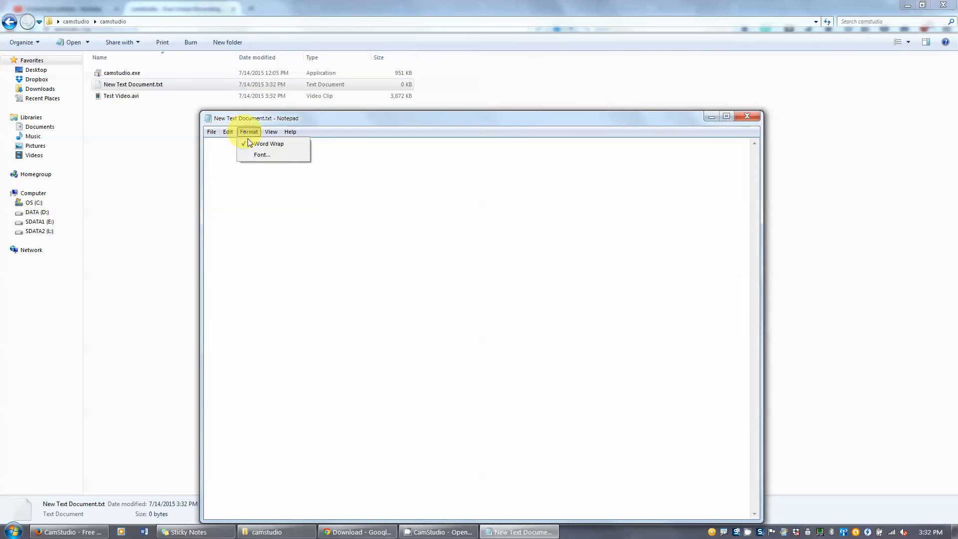
pyautogui.click(249, 155)
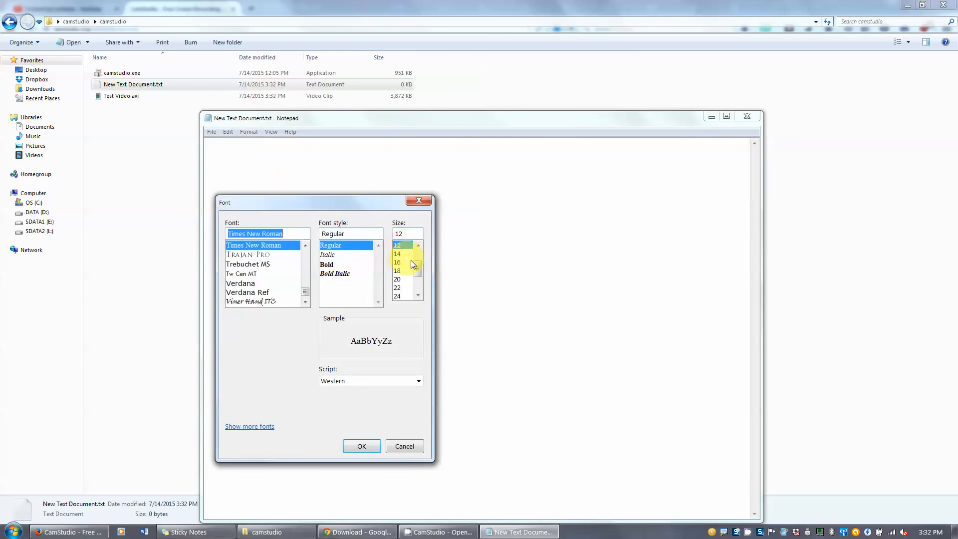
pyautogui.click(405, 296)
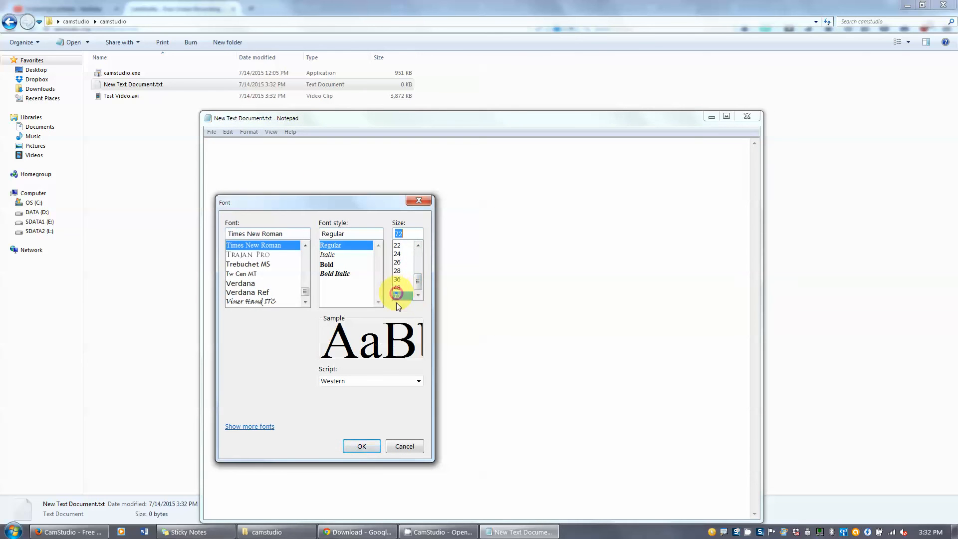
pyautogui.click(360, 447)
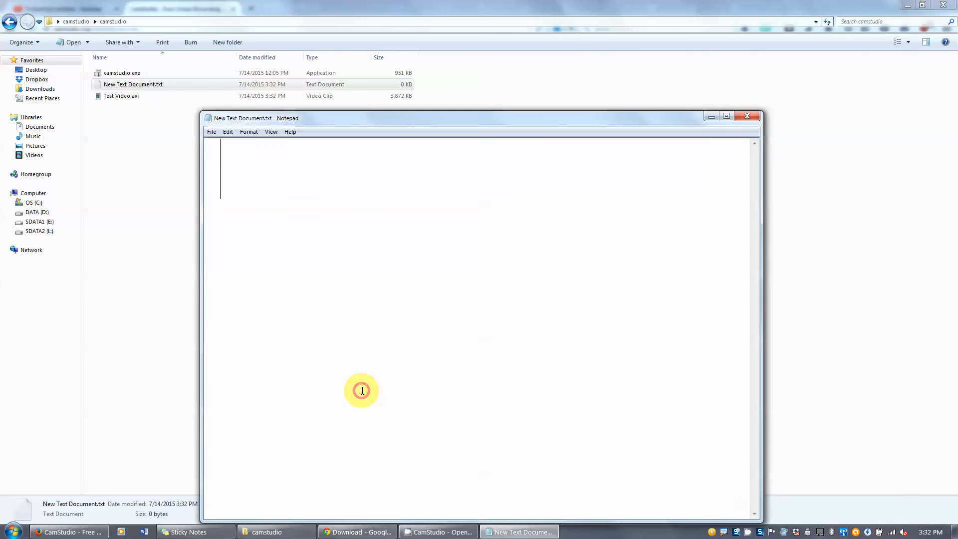
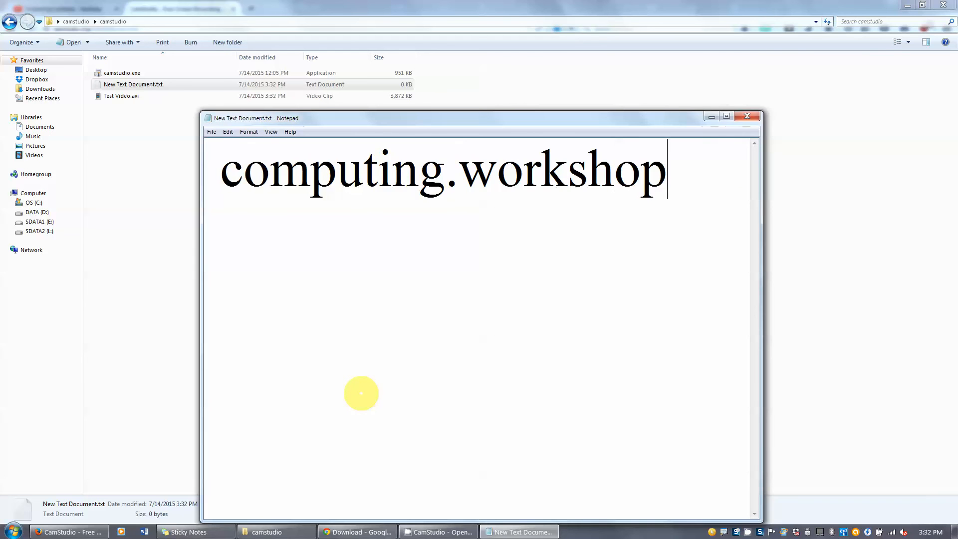
# - Type the e-mail address and maximize the Notepad window to full screen
pyautogui.click(726, 116)
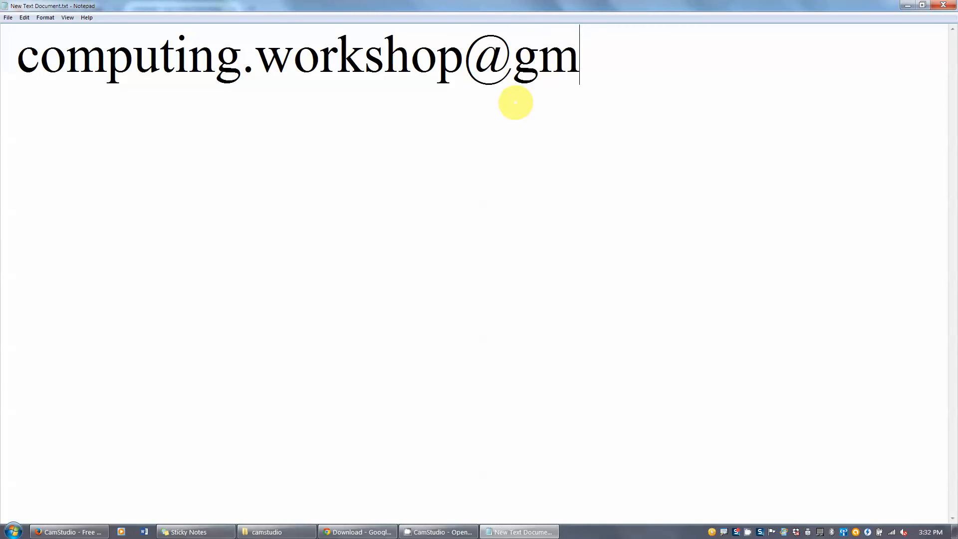
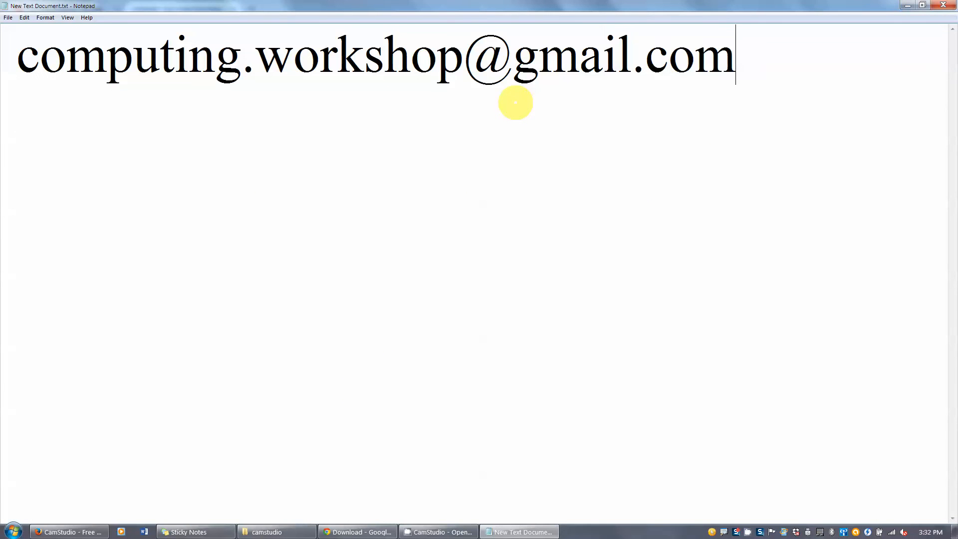
pyautogui.click(707, 94)
pyautogui.moveTo(20, 63); pyautogui.dragTo(789, 82)
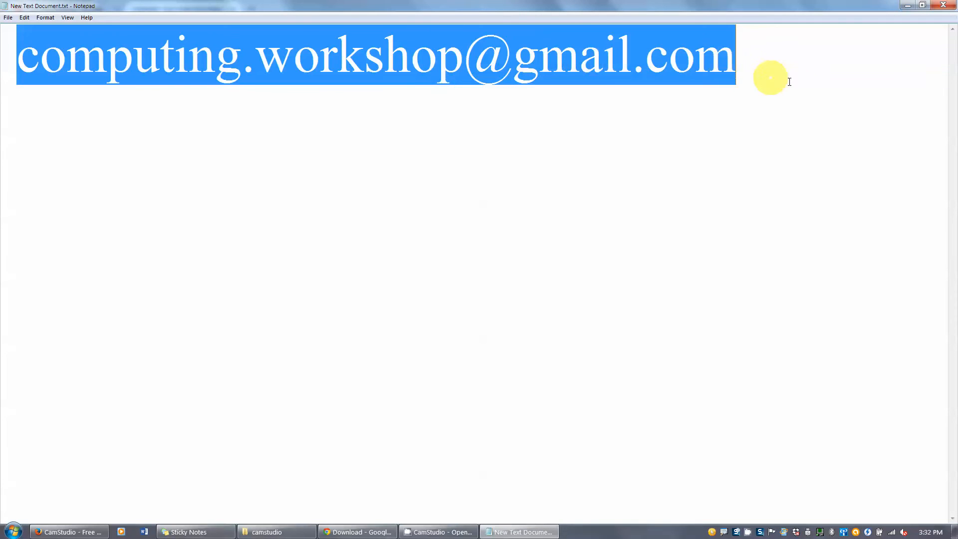
pyautogui.click(606, 210)
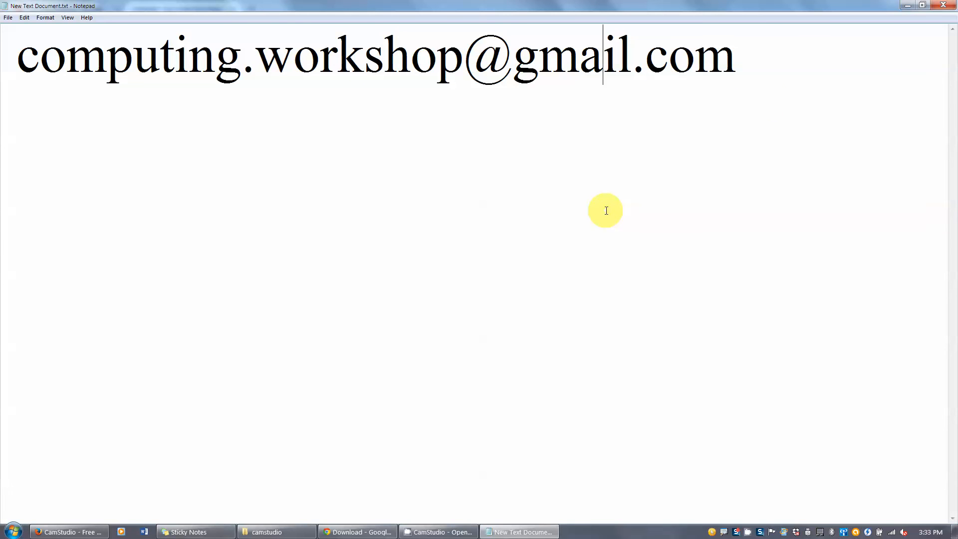